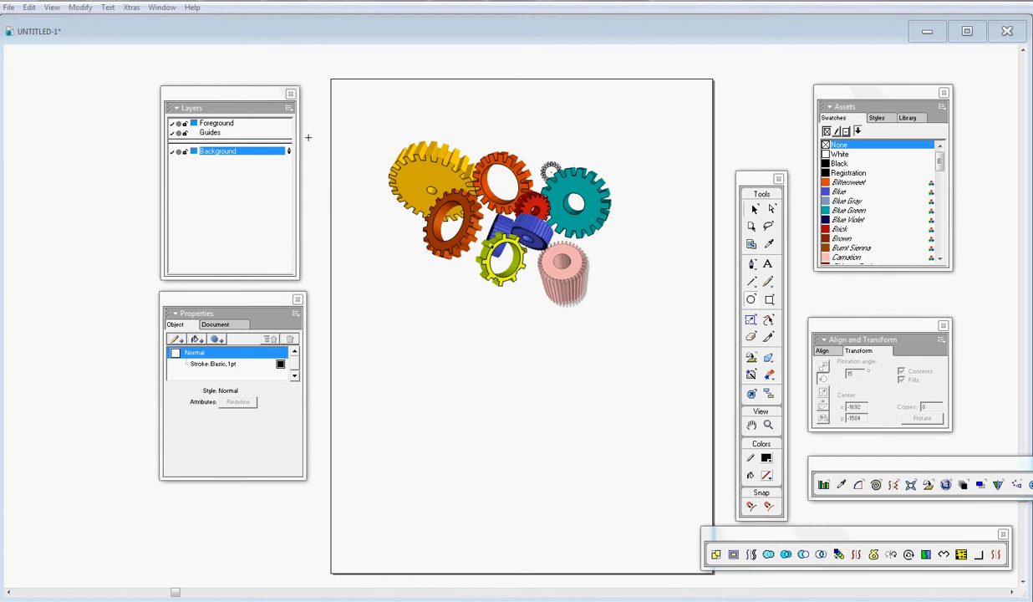
Add a new layer to the document and name it point.
mouse_move(201, 92)
mouse_down()
mouse_move(247, 93)
mouse_move(205, 99)
mouse_up()
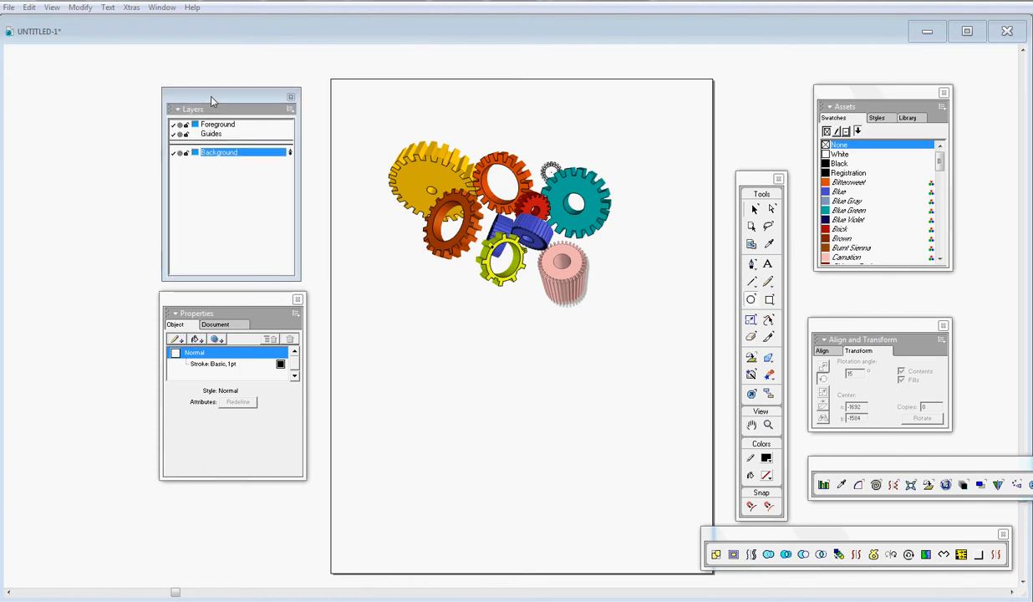
click(296, 105)
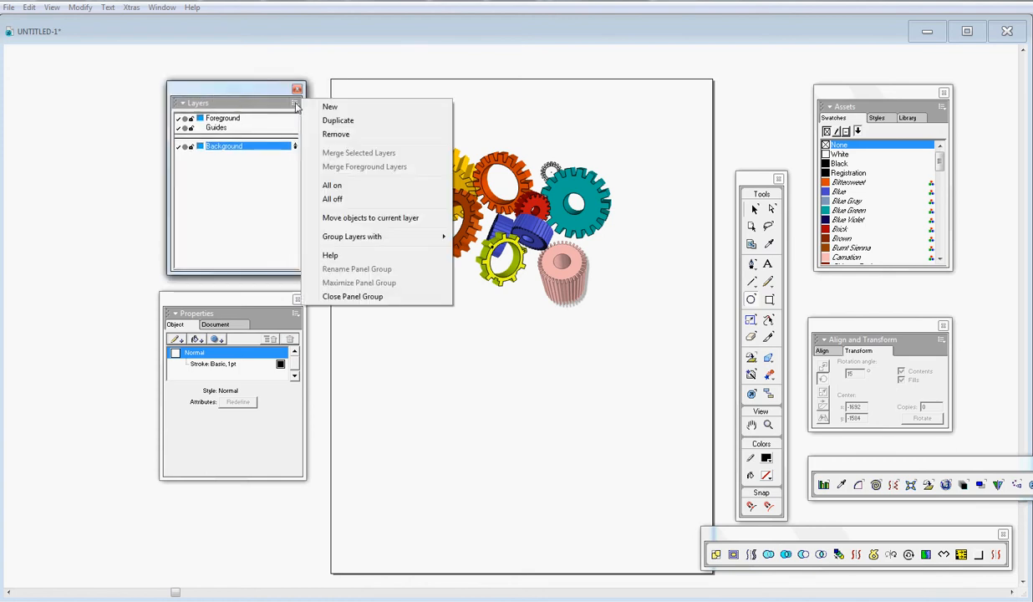
click(330, 106)
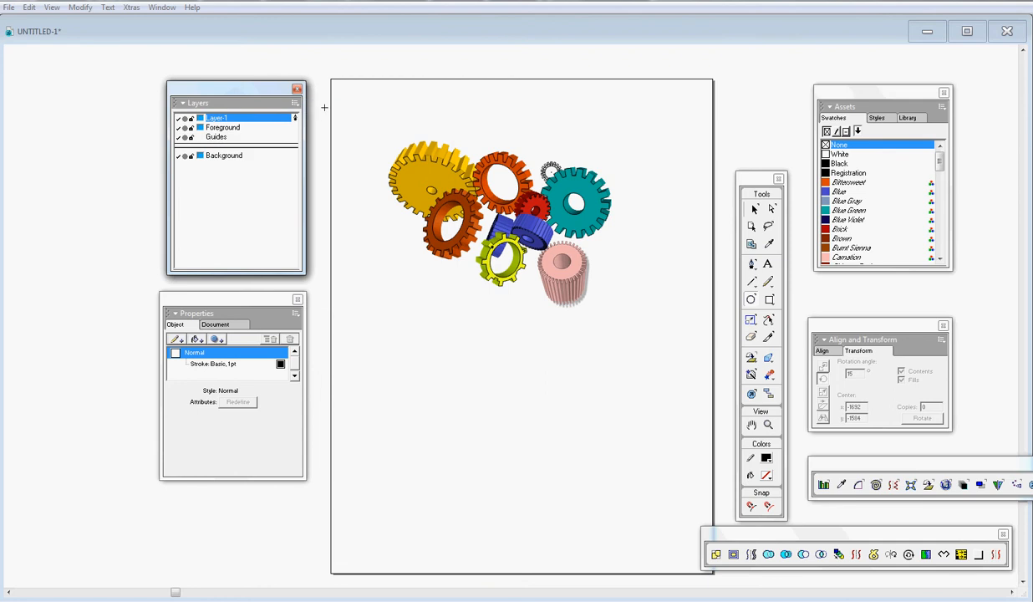
double_click(247, 119)
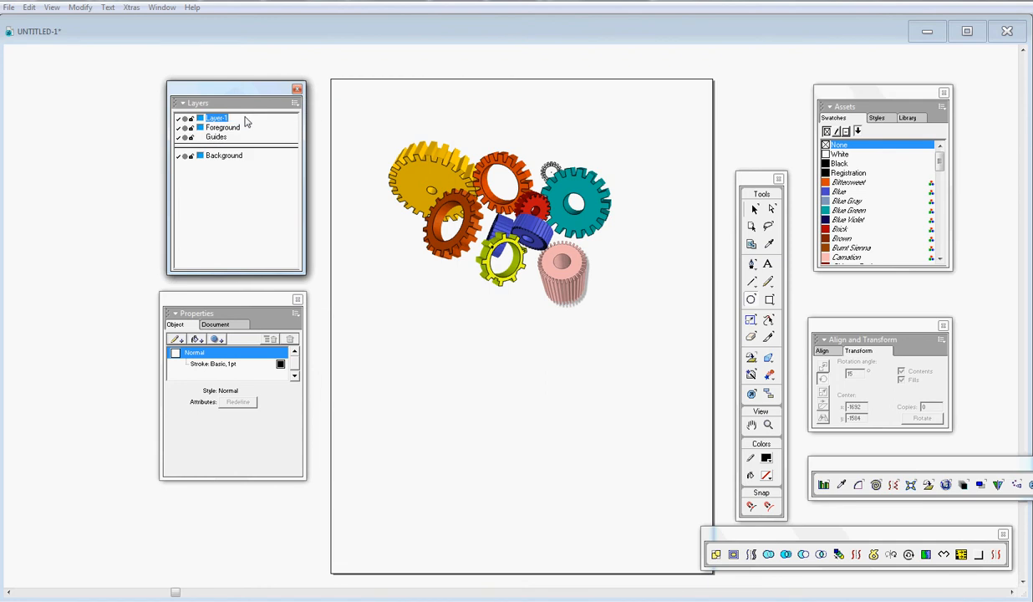
text(point)
key(Return)
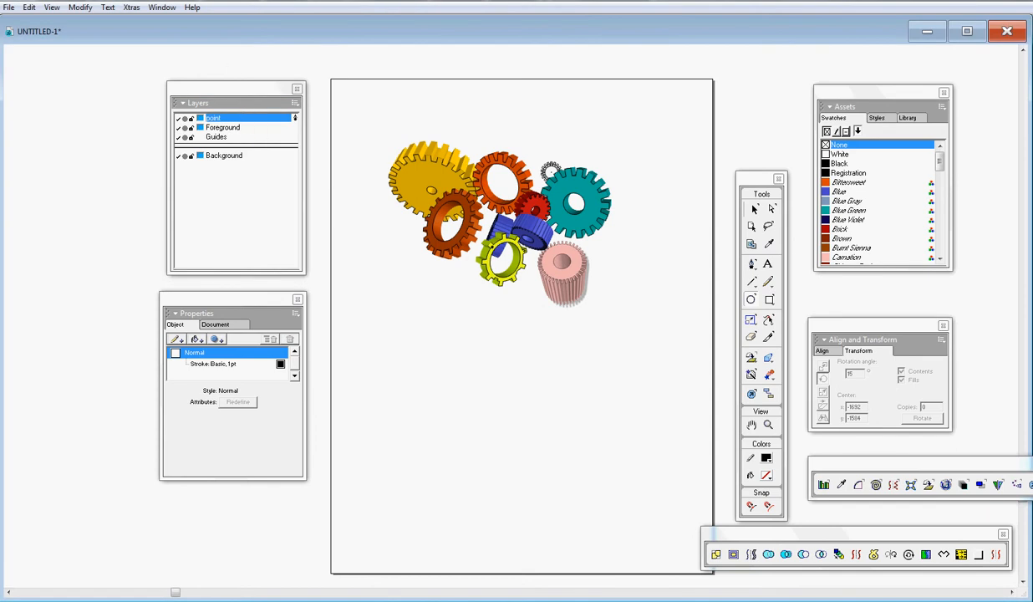
Draw a small circle about 12 units wide on the point layer, in the empty area of the page below the gears.
click(214, 118)
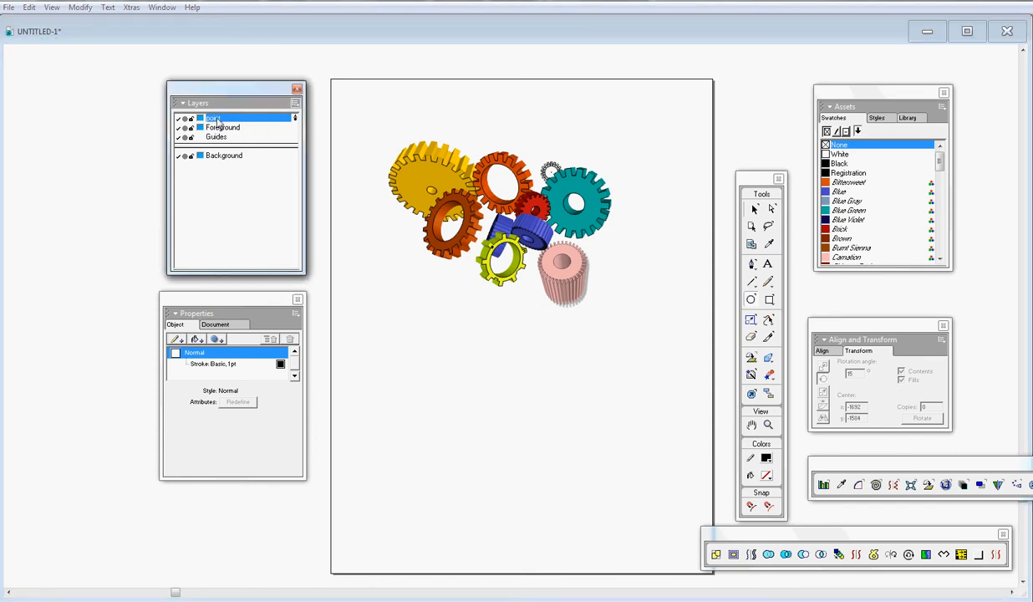
click(750, 303)
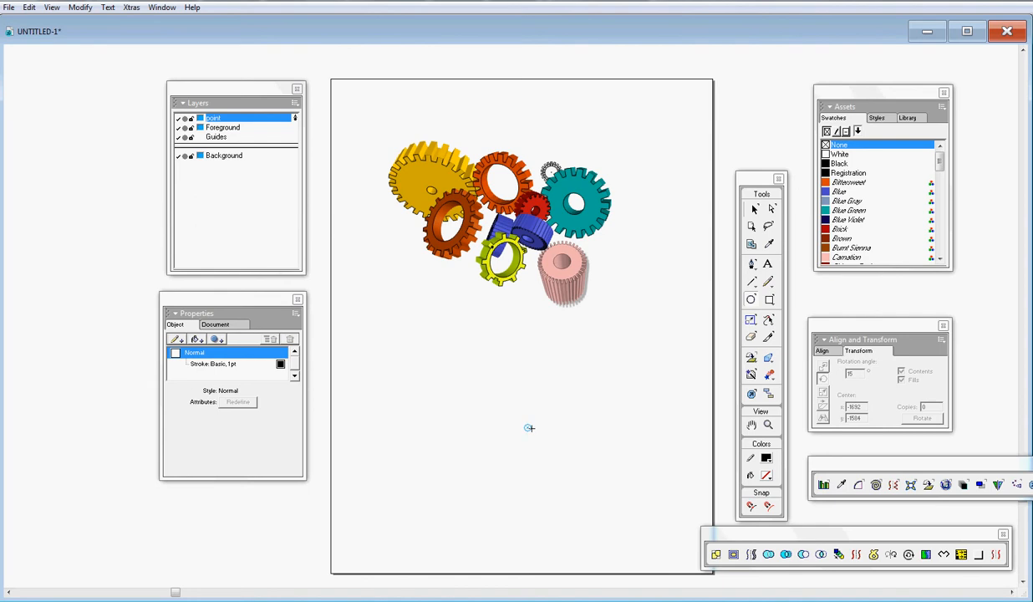
click(528, 427)
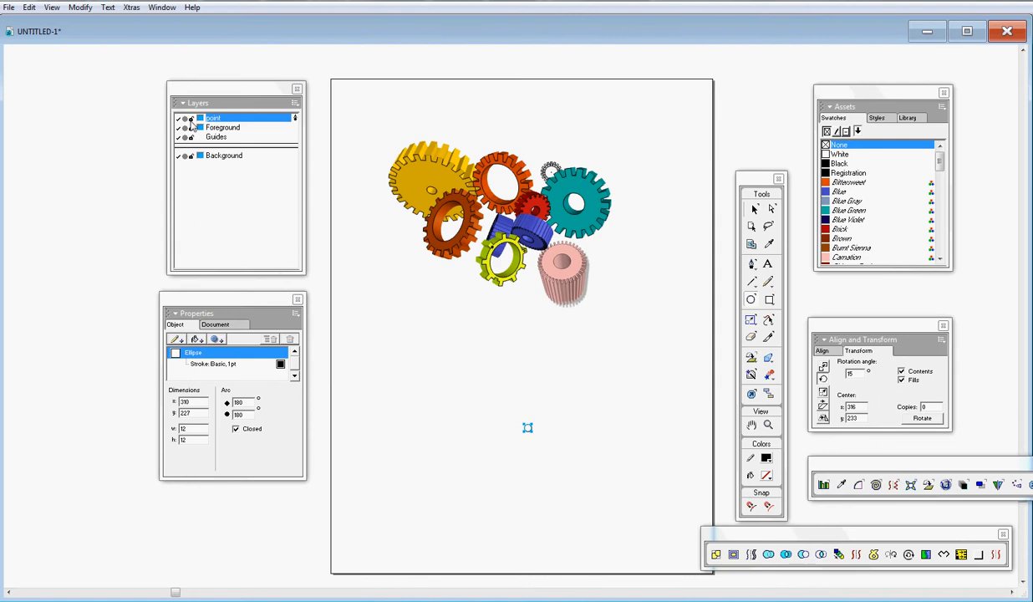
Lock the point layer and move the active Foreground layer above it.
click(237, 127)
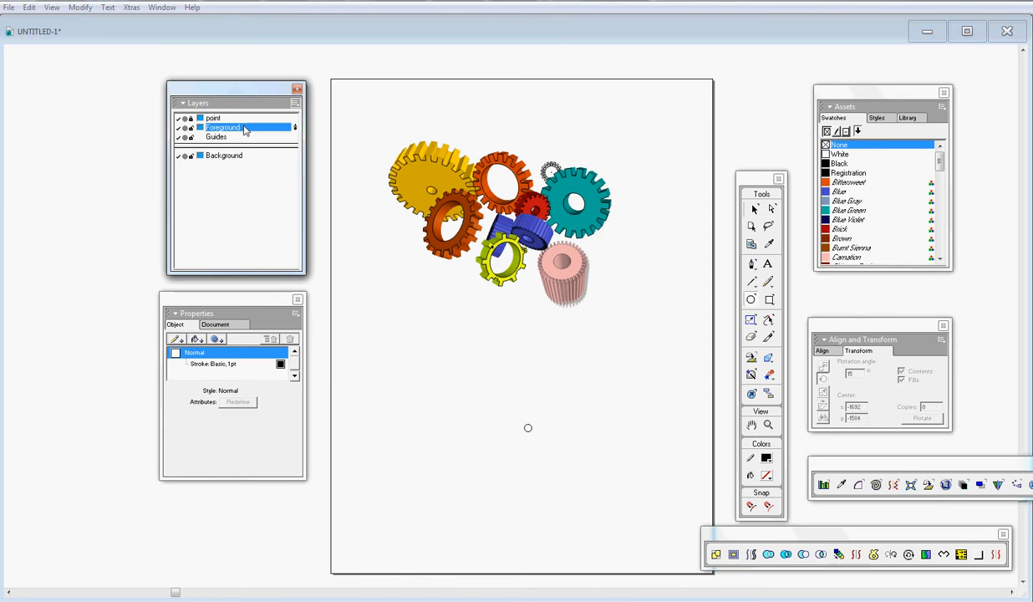
drag(220, 119, 221, 118)
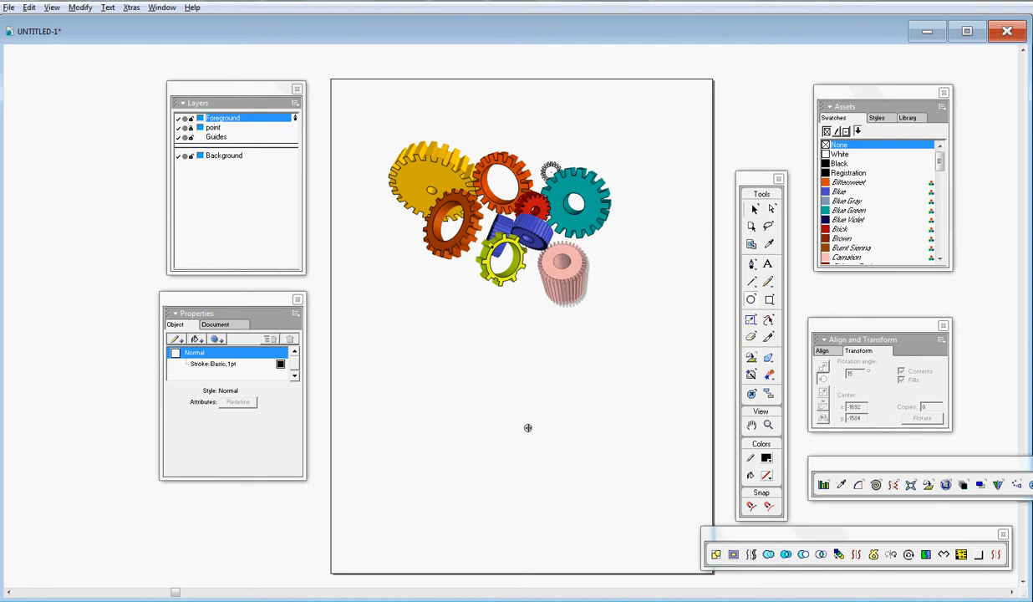
Draw a circle about 204 units wide and a rectangle about 18 by 44 units, both centred on the small circle.
drag(527, 427, 561, 365)
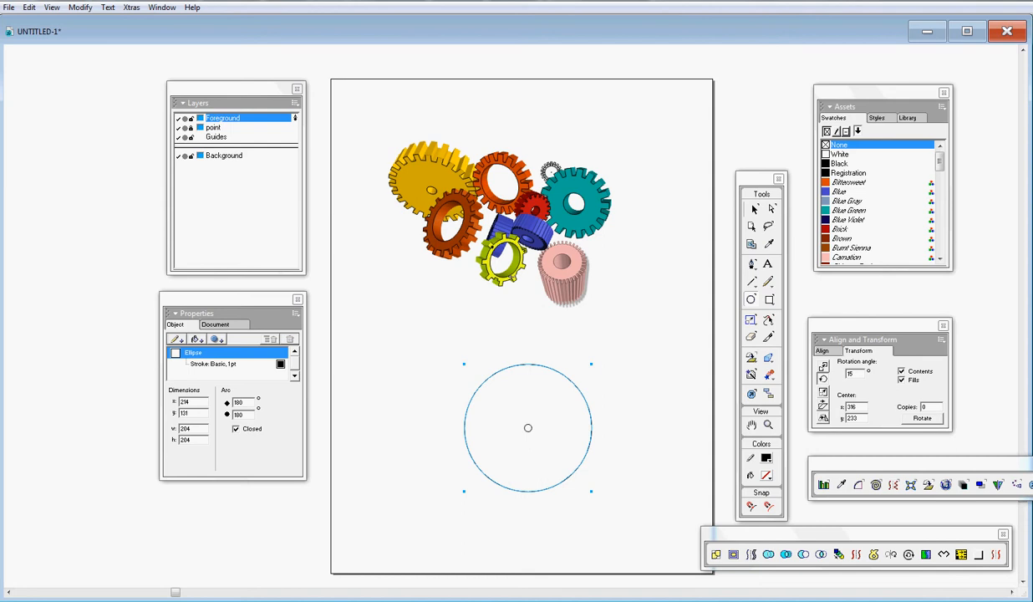
click(769, 301)
drag(527, 427, 533, 414)
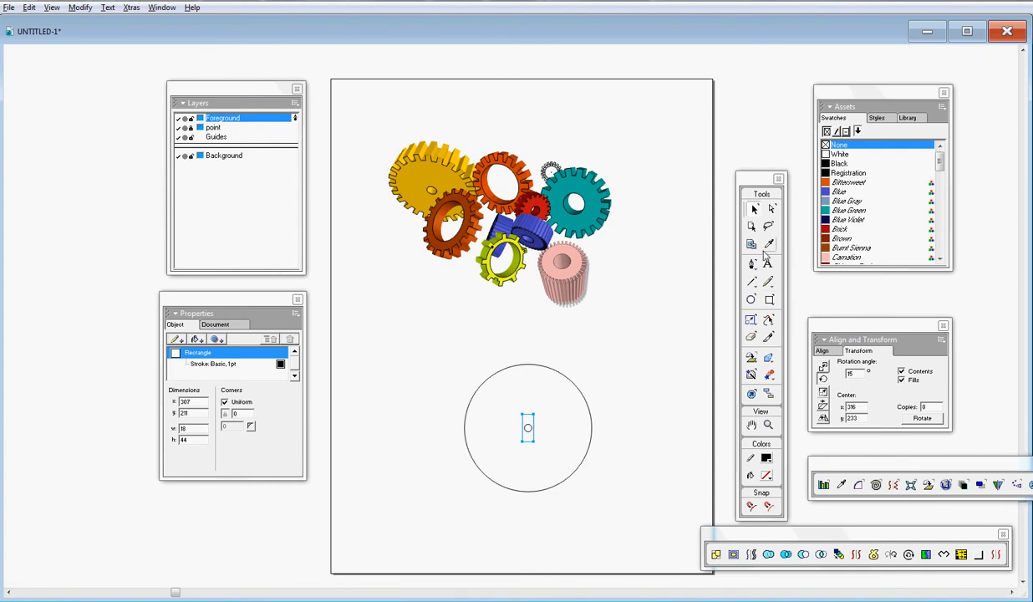
Move the rectangle straight up until it straddles the top edge of the large circle.
key(Up)
key(Up)
key(Up)
key(Up)
key(Up)
key(Up)
key(Up)
key(Up)
key(Up)
key(Up)
key(Up)
key(Up)
key(Up)
key(Up)
key(Up)
key(Up)
key(Up)
key(Up)
key(Up)
key(Up)
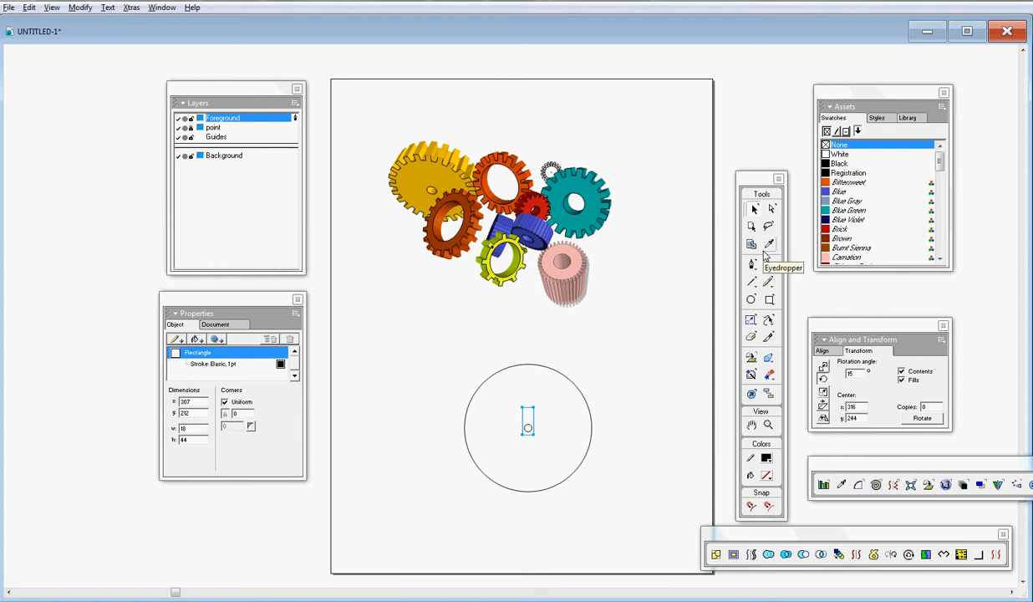
key(Up)
key(Up)
key(Up)
key(Up)
key(Up)
key(Up)
key(Up)
key(Up)
key(Up)
key(Up)
key(Up)
key(Up)
key(Up)
key(Up)
key(Up)
key(Up)
key(Up)
key(Up)
key(Up)
key(Up)
key(Up)
key(Up)
key(Up)
key(Up)
key(Up)
key(Up)
key(Up)
key(Up)
key(Up)
key(Up)
key(Up)
key(Up)
key(Up)
key(Up)
key(Up)
key(Up)
key(Up)
key(Up)
key(Up)
key(Up)
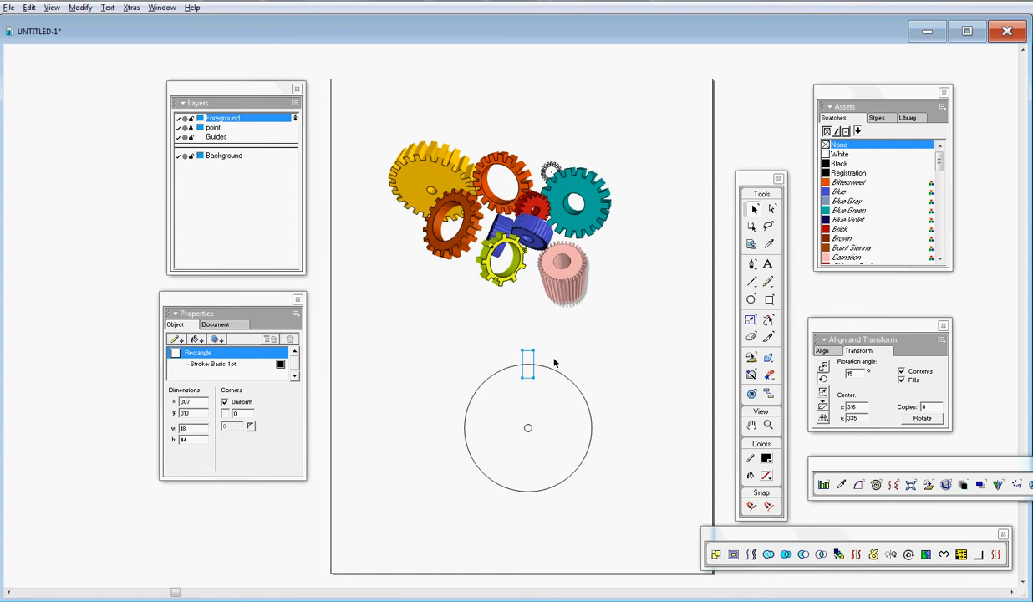
key(Up)
key(Down)
Place the rectangle's rotation centre on the centre of the small circle.
double_click(530, 358)
drag(528, 368, 529, 431)
drag(527, 429, 527, 428)
Set the rotation angle to 20° and rotate the rectangle step by step all the way around the circle, plus one extra step.
double_click(854, 374)
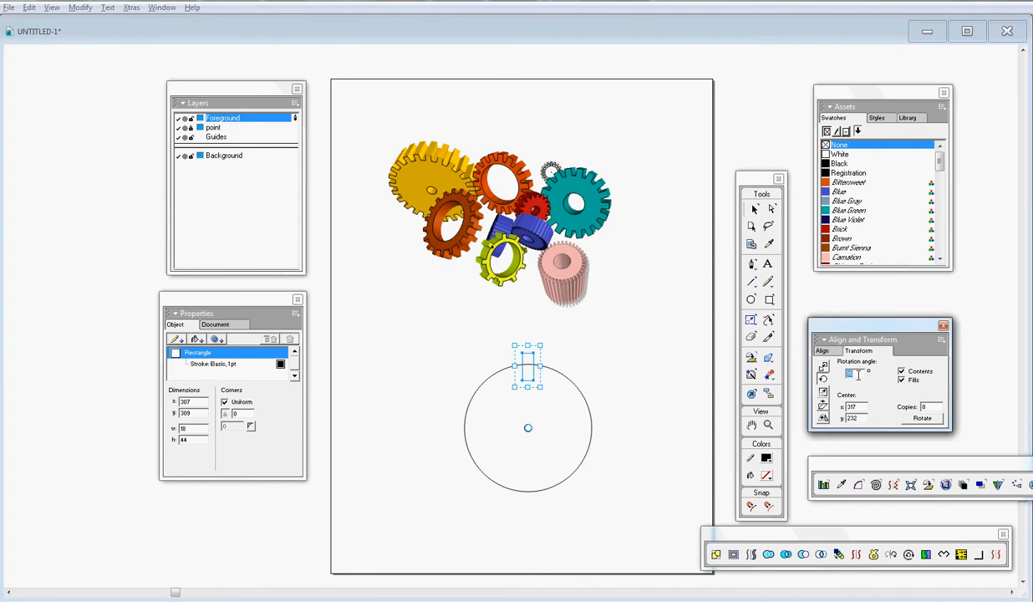
text(2)
click(920, 417)
click(920, 417)
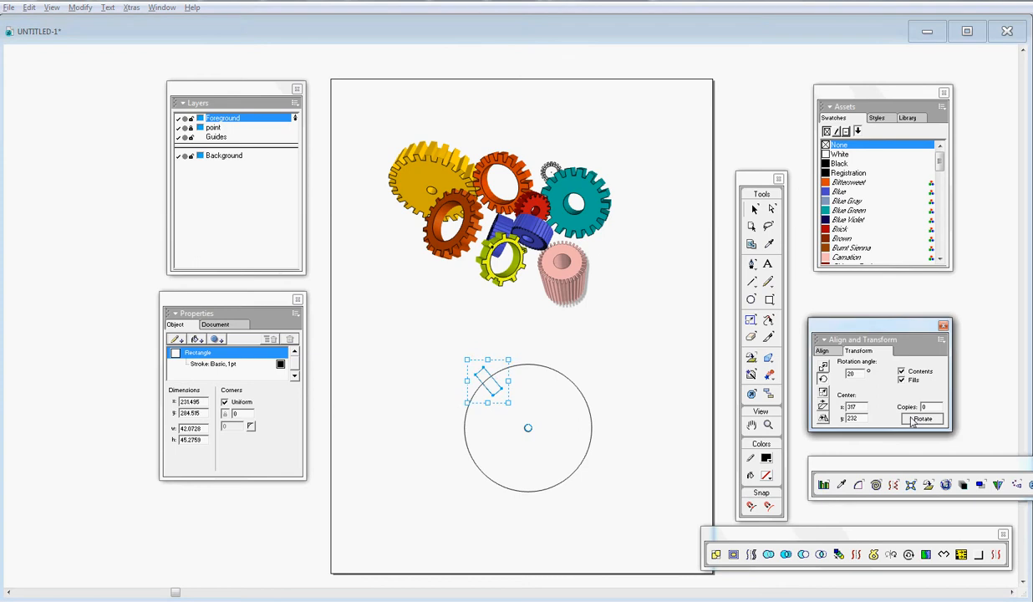
click(920, 418)
click(919, 417)
click(920, 418)
click(920, 418)
click(913, 421)
click(913, 420)
click(914, 420)
click(913, 420)
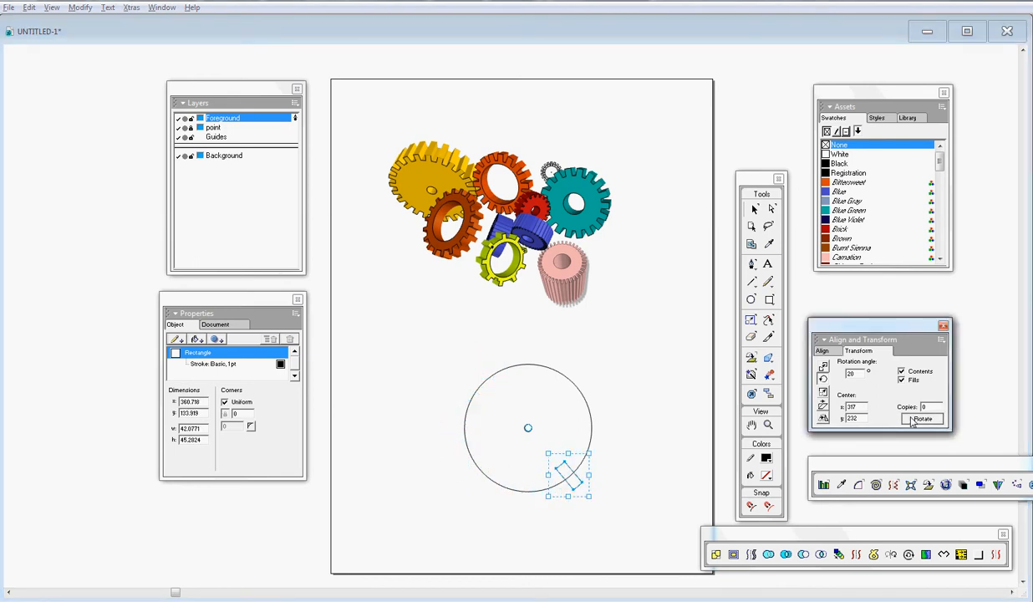
click(914, 421)
click(913, 420)
click(913, 421)
click(913, 421)
click(913, 420)
click(914, 421)
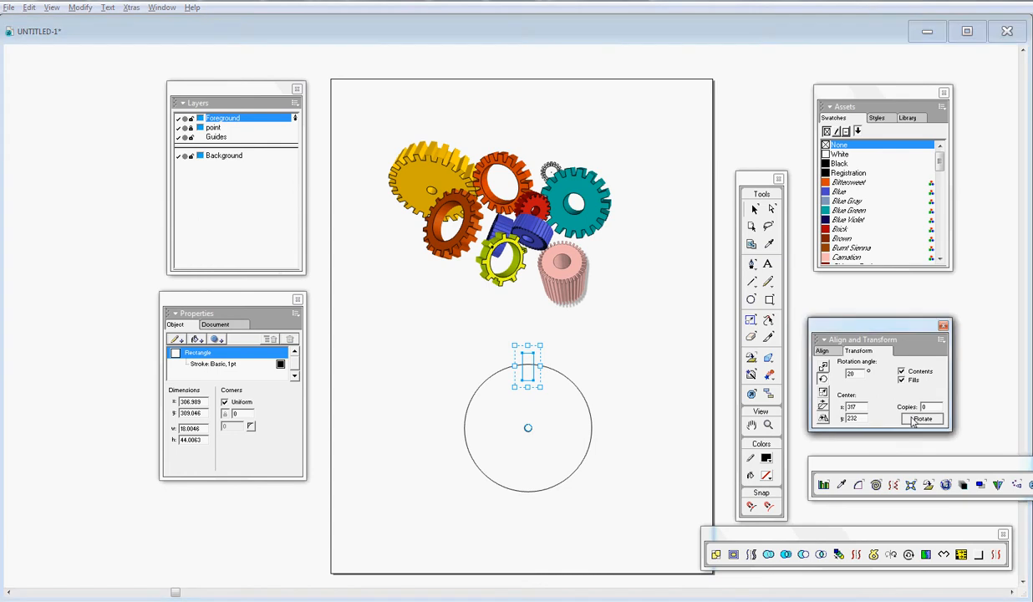
click(913, 420)
Clone the rectangle and rotate the copy by 20° around the circle's centre.
click(28, 7)
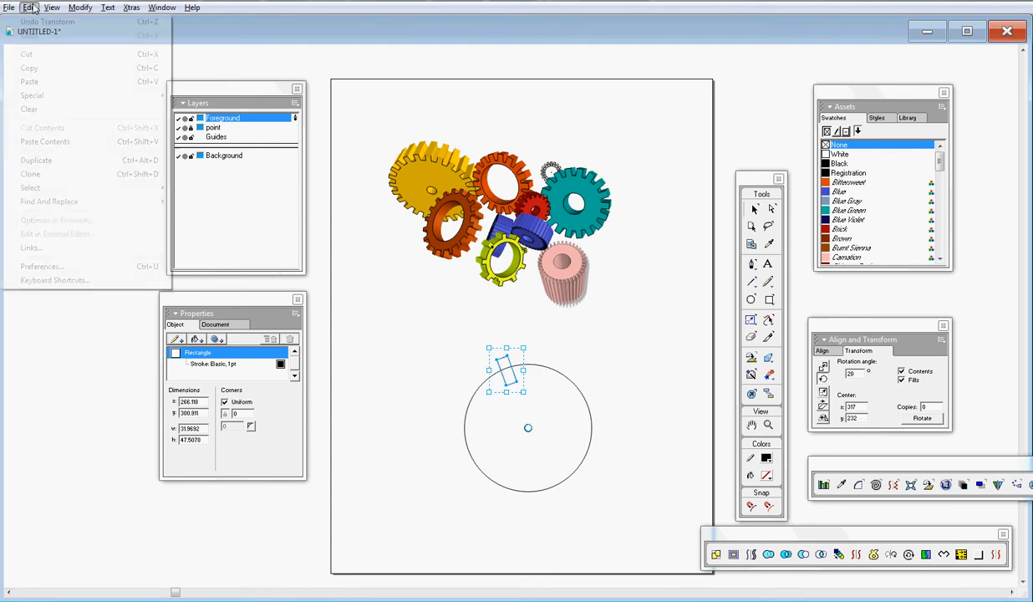
click(49, 173)
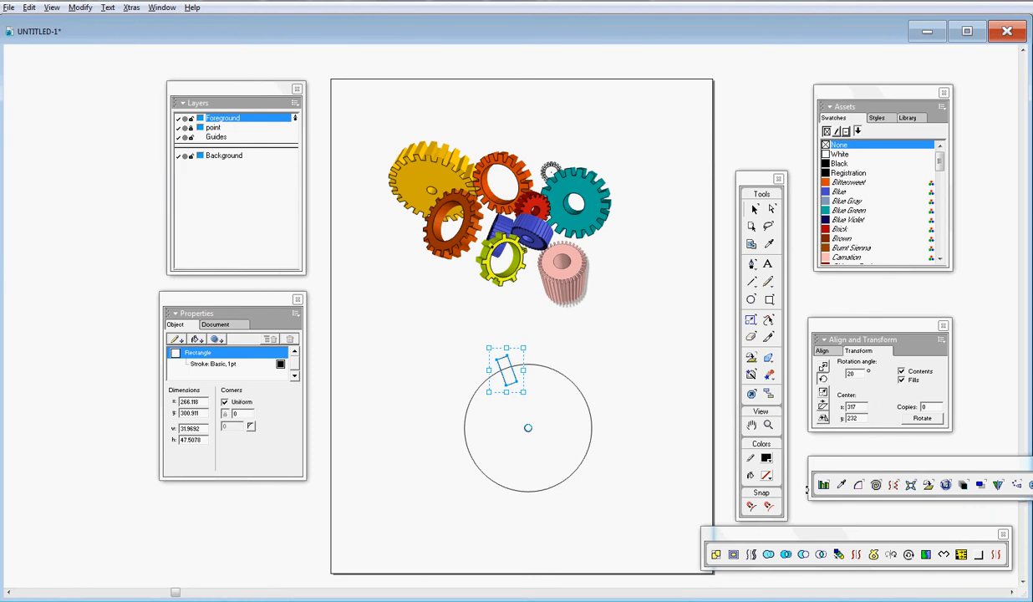
click(929, 420)
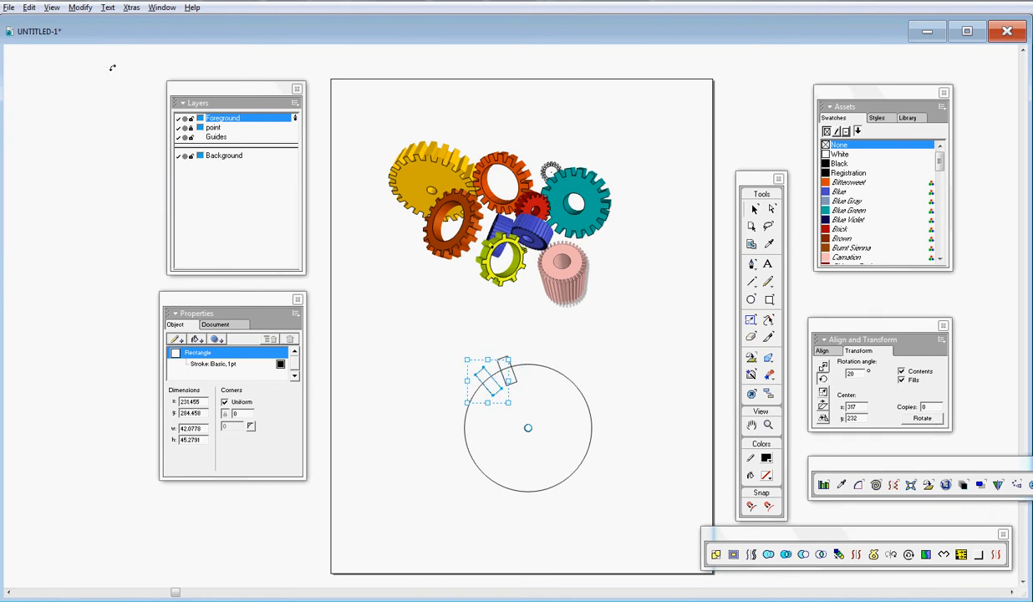
Duplicate the rotated rectangle repeatedly until 18 teeth spaced 20° apart surround the whole circle.
click(30, 8)
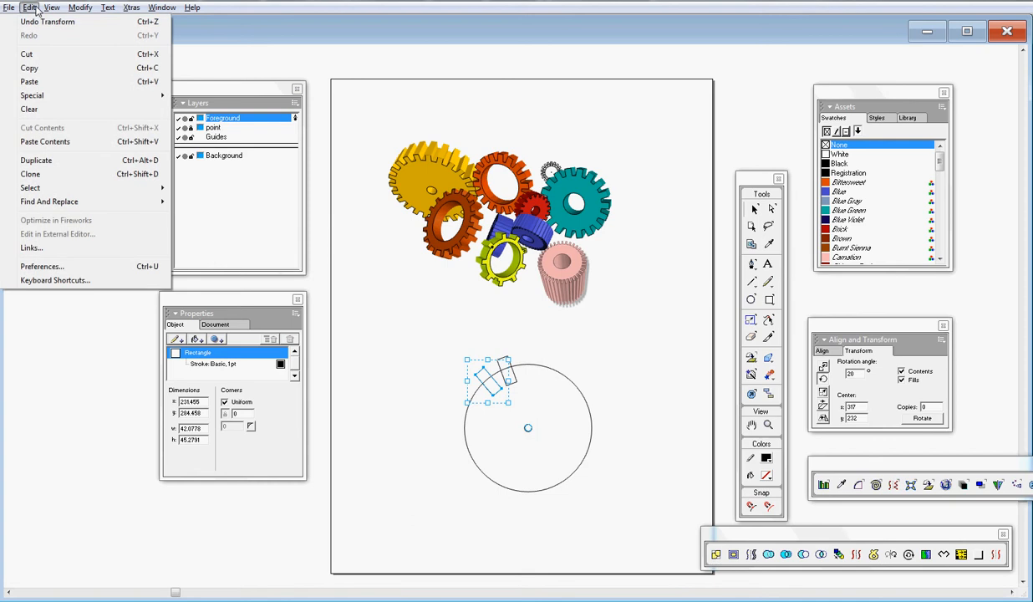
click(33, 164)
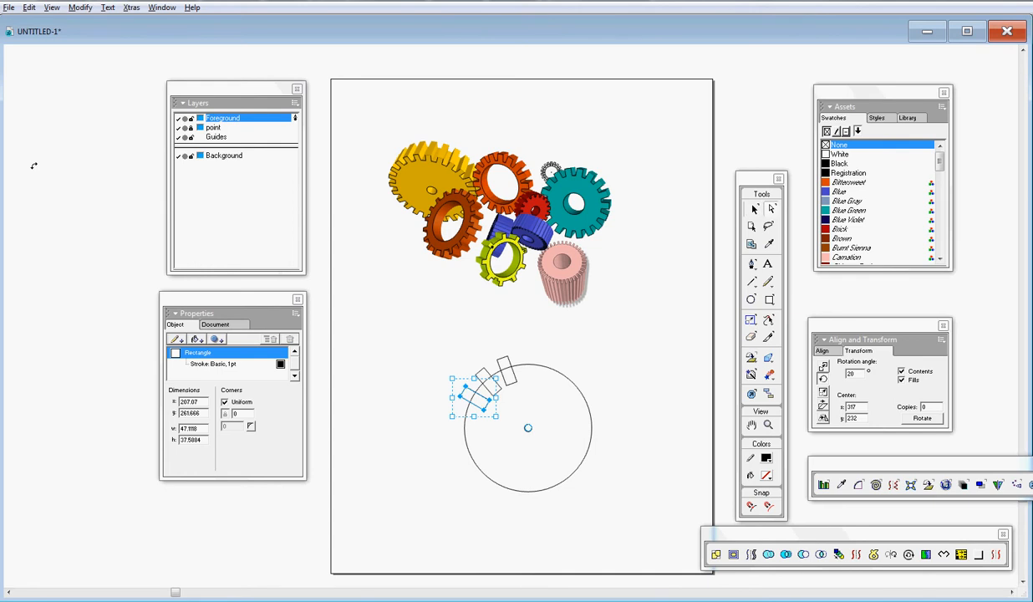
key(ctrl+d)
key(ctrl+d)
key(ctrl+d)
key(ctrl+d)
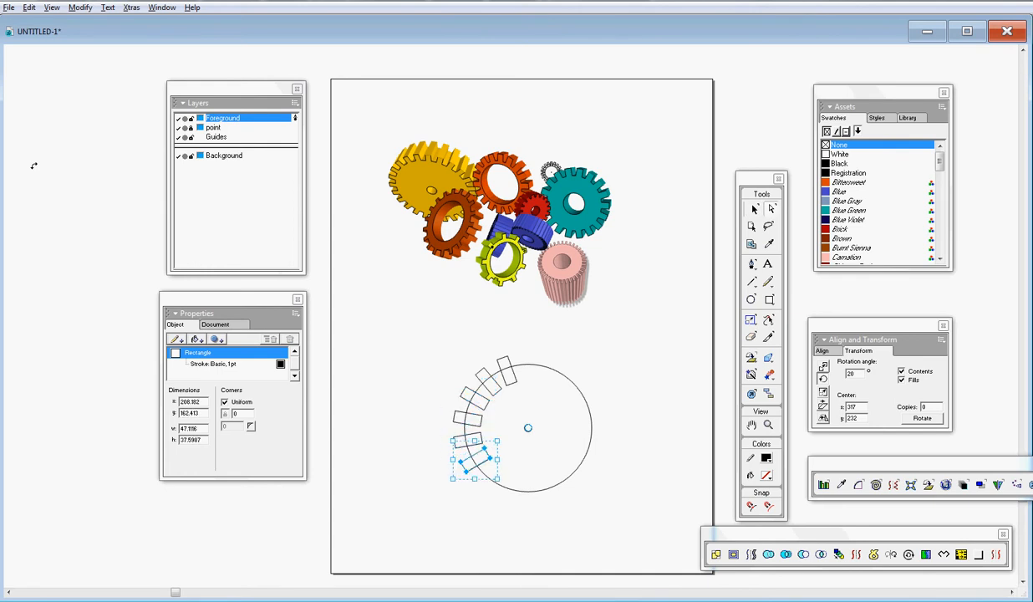
key(ctrl+d)
key(ctrl+d)
key(ctrl+d)
key(ctrl+d)
key(ctrl+d)
key(ctrl+d)
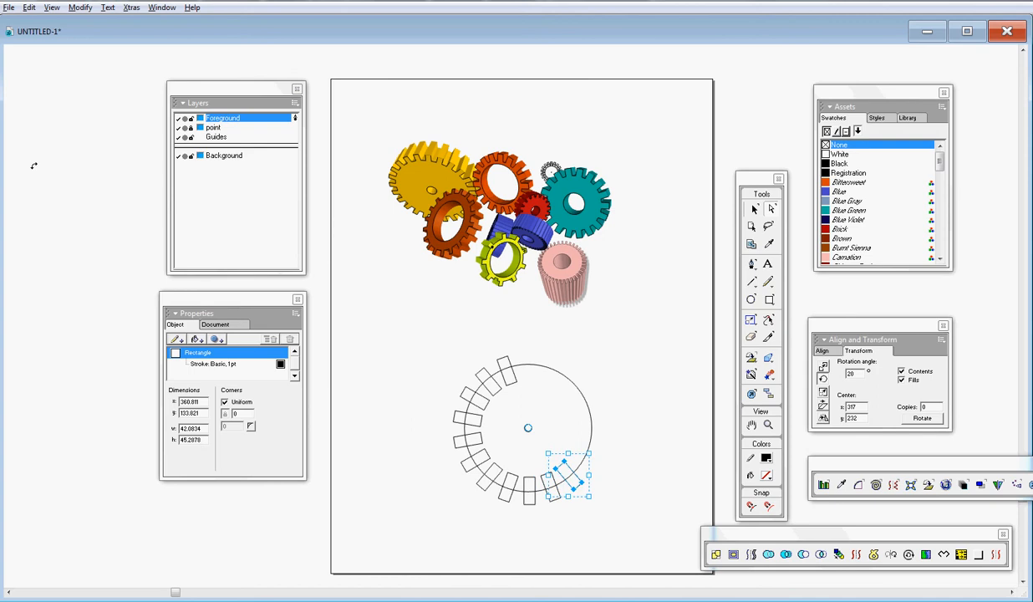
key(ctrl+d)
key(ctrl+d)
key(ctrl+d)
key(ctrl+d)
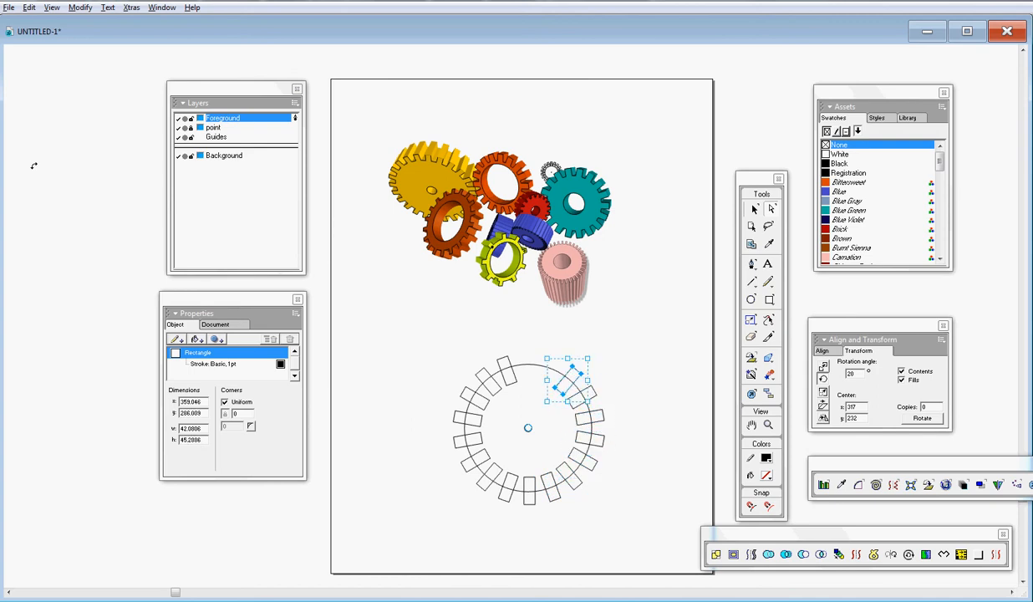
key(ctrl+d)
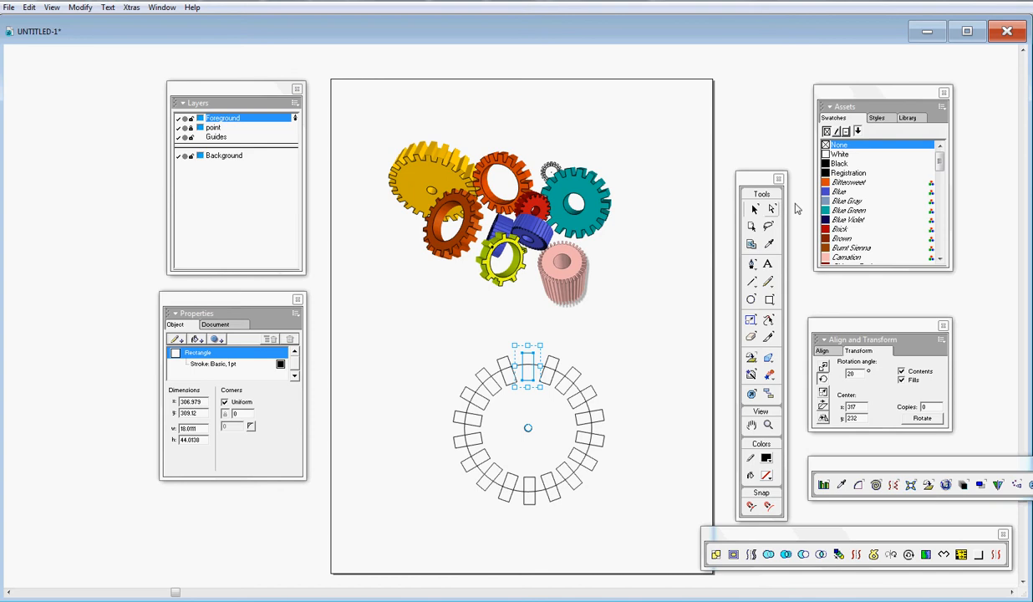
Select the large circle together with all the teeth and unite them into a single gear outline.
click(648, 404)
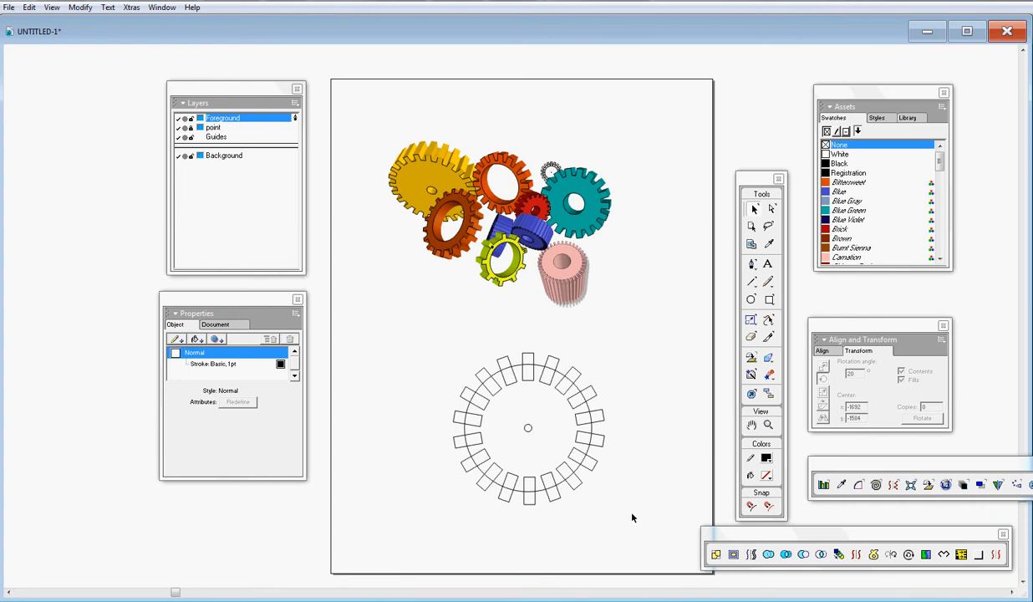
drag(632, 518, 420, 353)
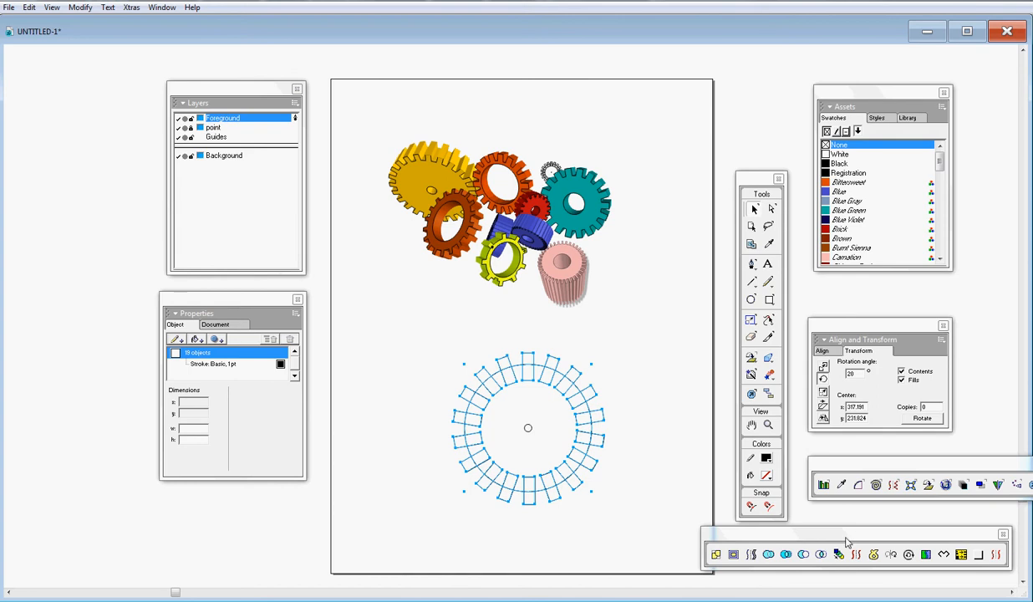
click(768, 554)
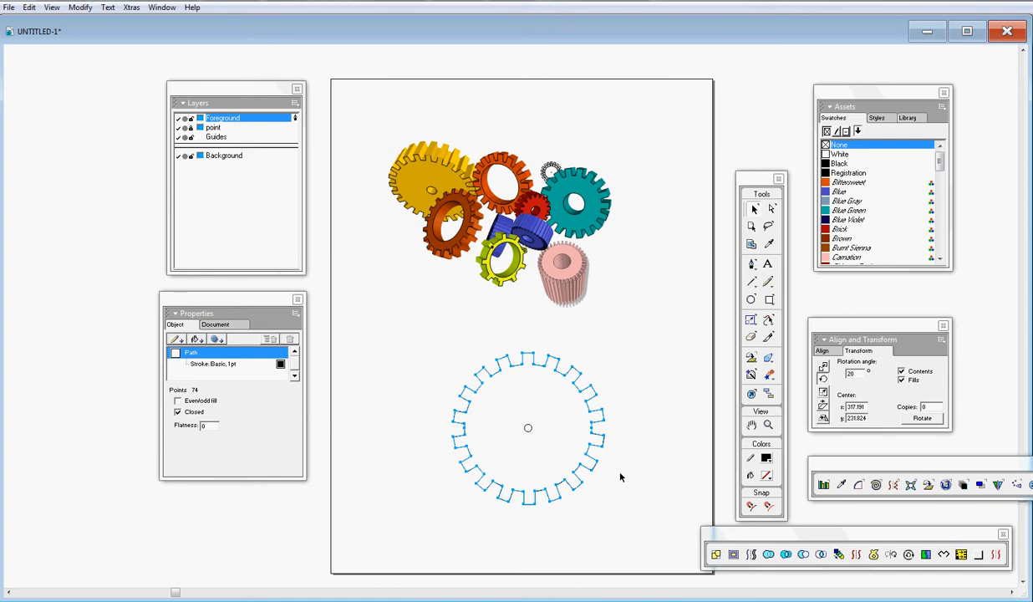
Draw a circle about 190 units wide inside the gear outline, centred on the small circle, and deselect it.
click(752, 300)
drag(527, 427, 586, 376)
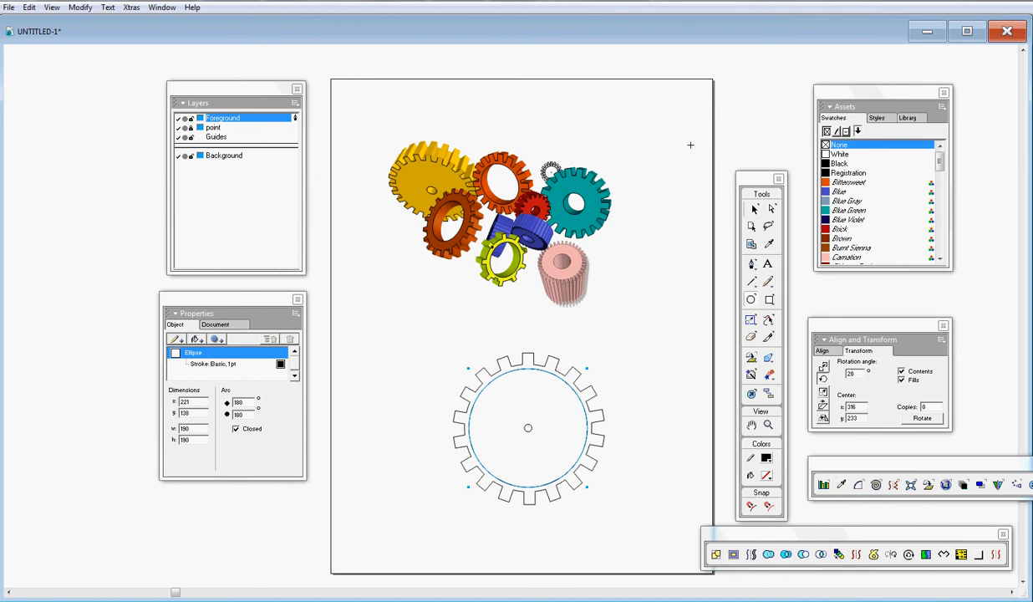
click(759, 213)
click(646, 427)
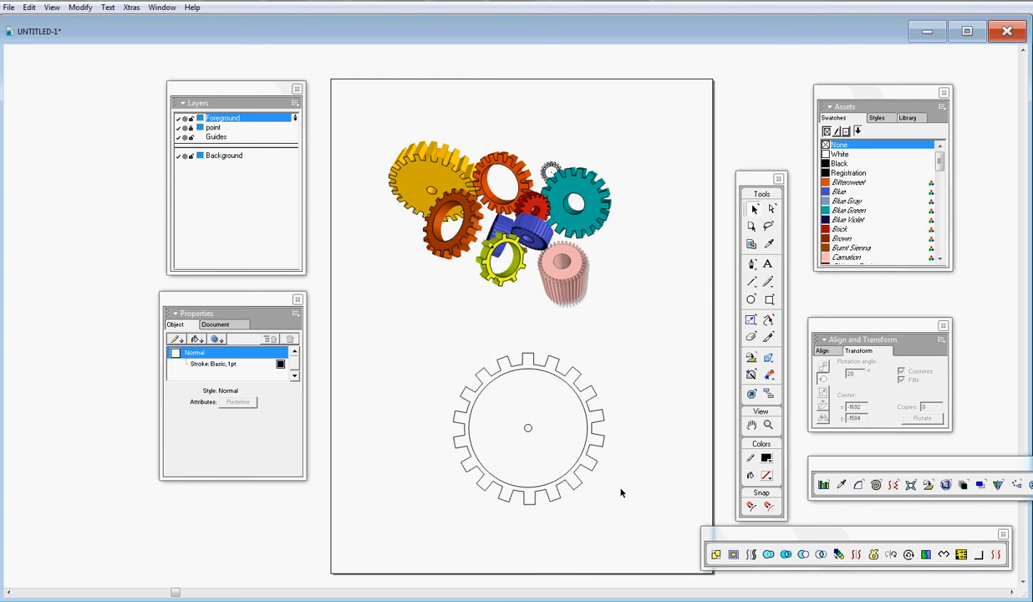
Fill the toothed gear outline with the Periwinkle swatch.
click(599, 413)
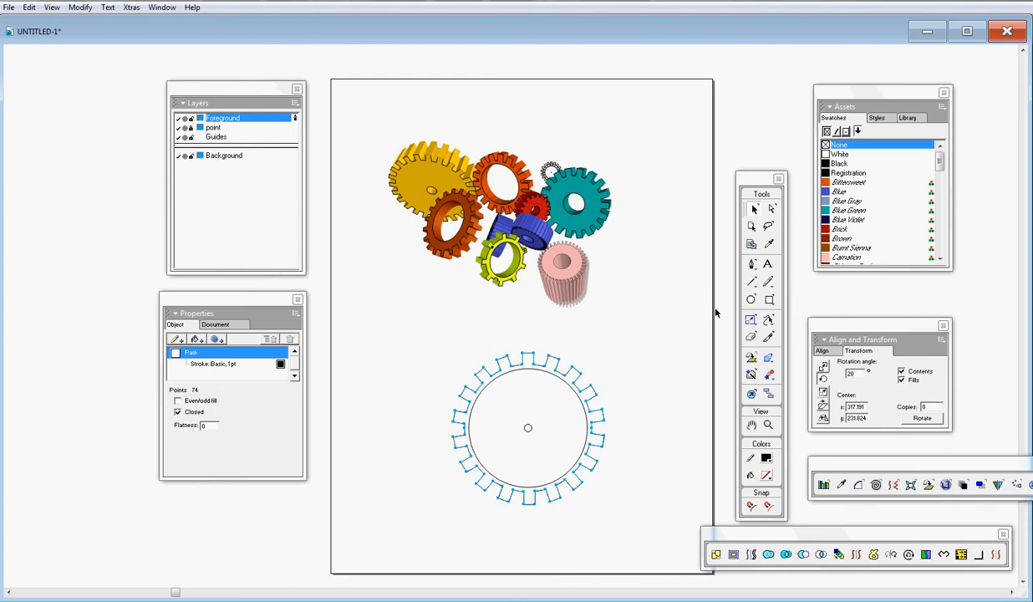
drag(939, 162, 944, 214)
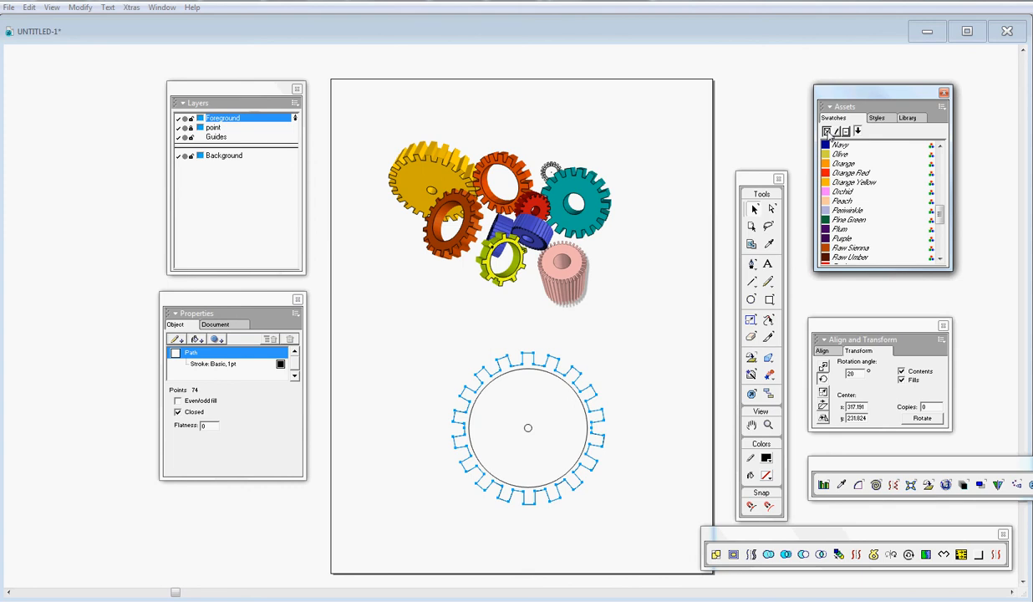
drag(827, 133, 826, 131)
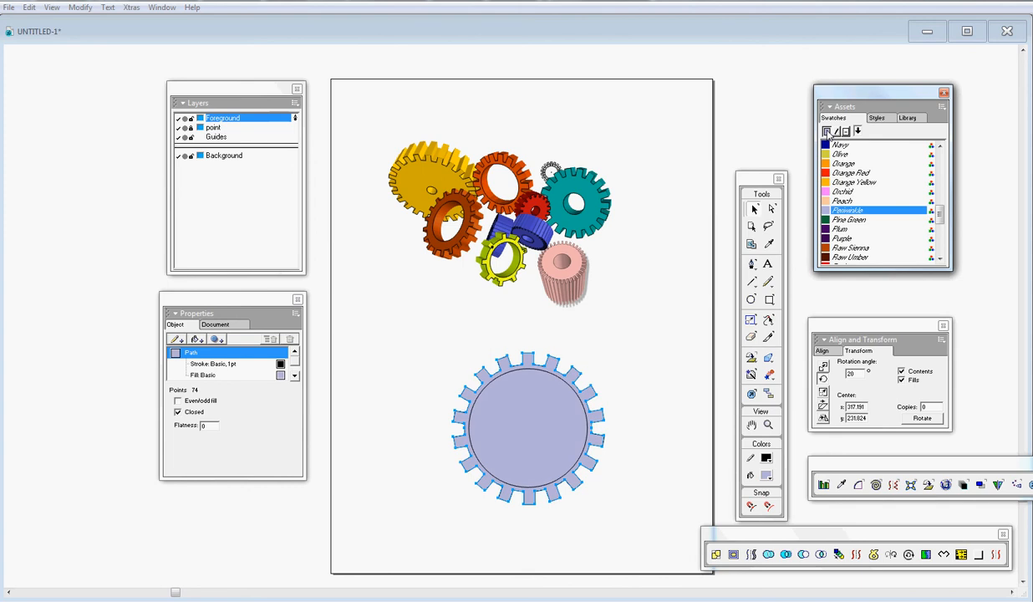
Punch the 190-unit inner circle out of the toothed gear outline to form a ring, and deselect it.
click(625, 362)
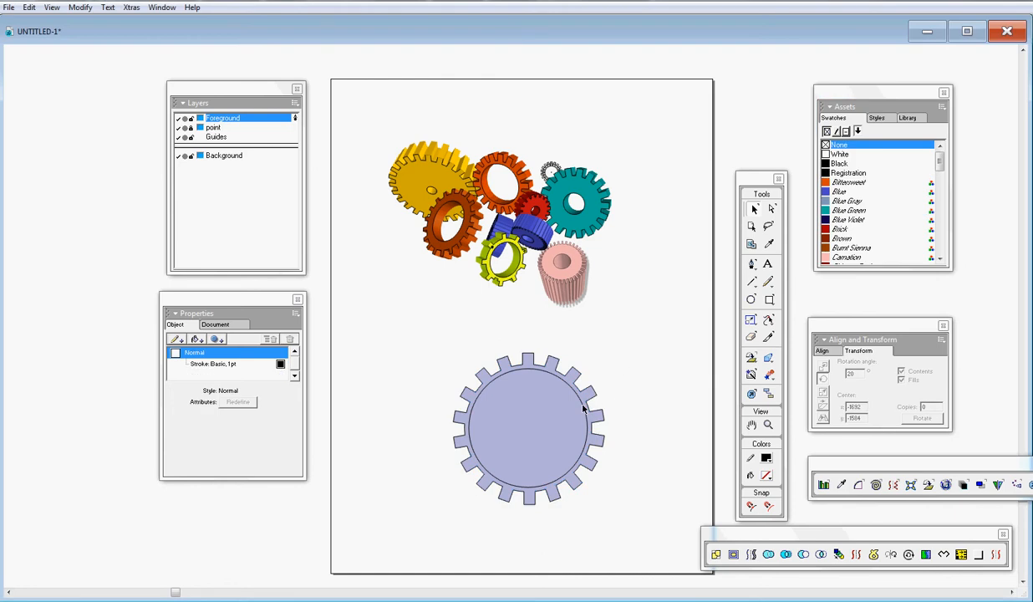
click(582, 408)
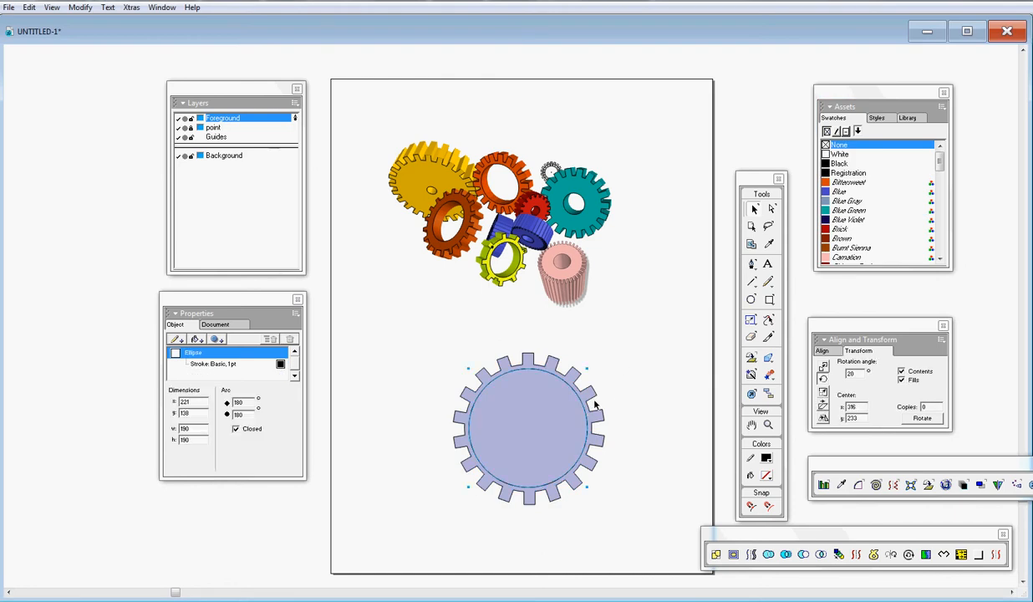
shift+click(594, 397)
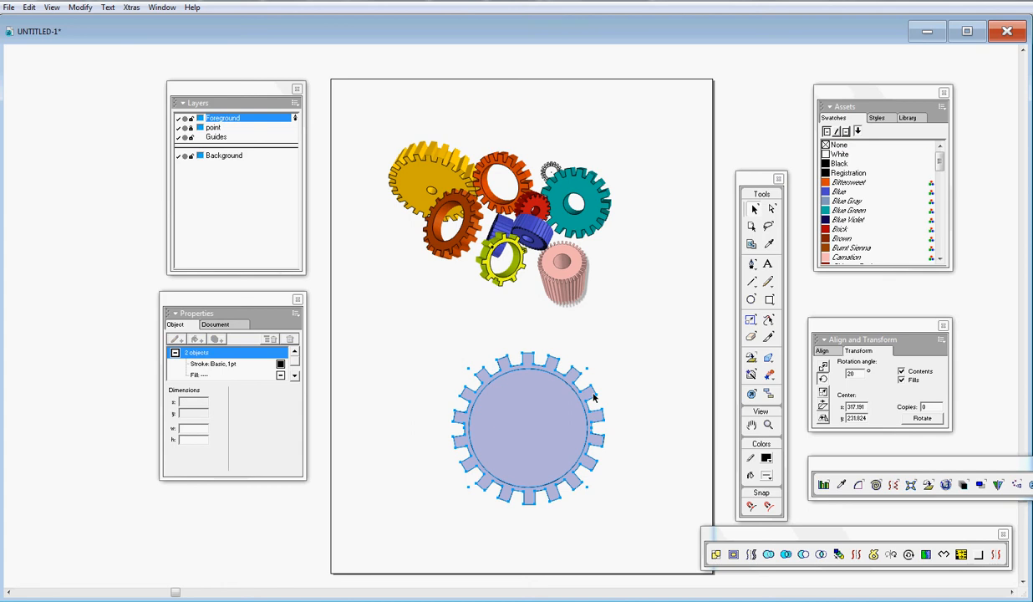
click(803, 555)
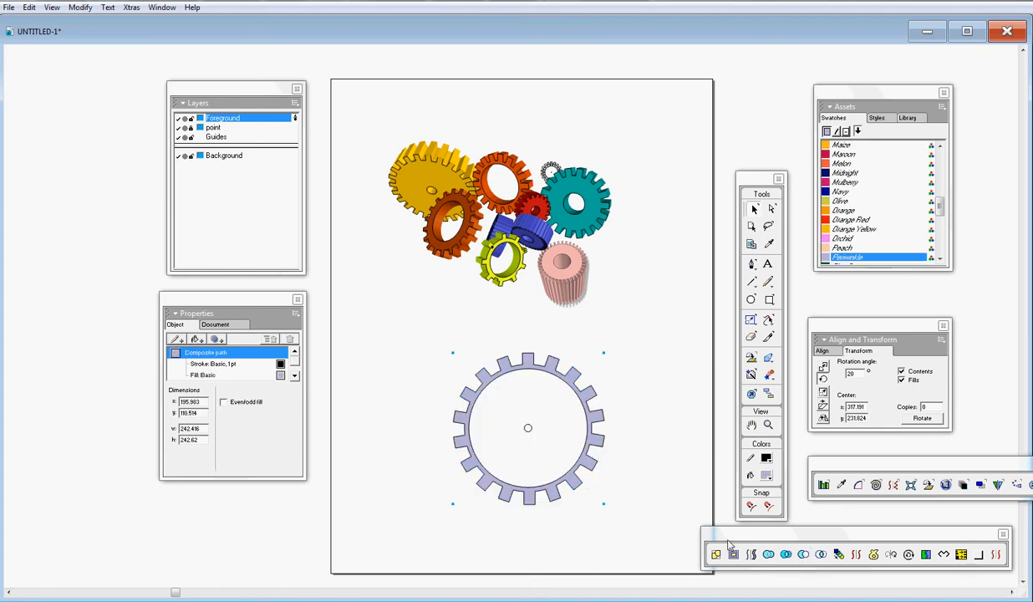
click(633, 453)
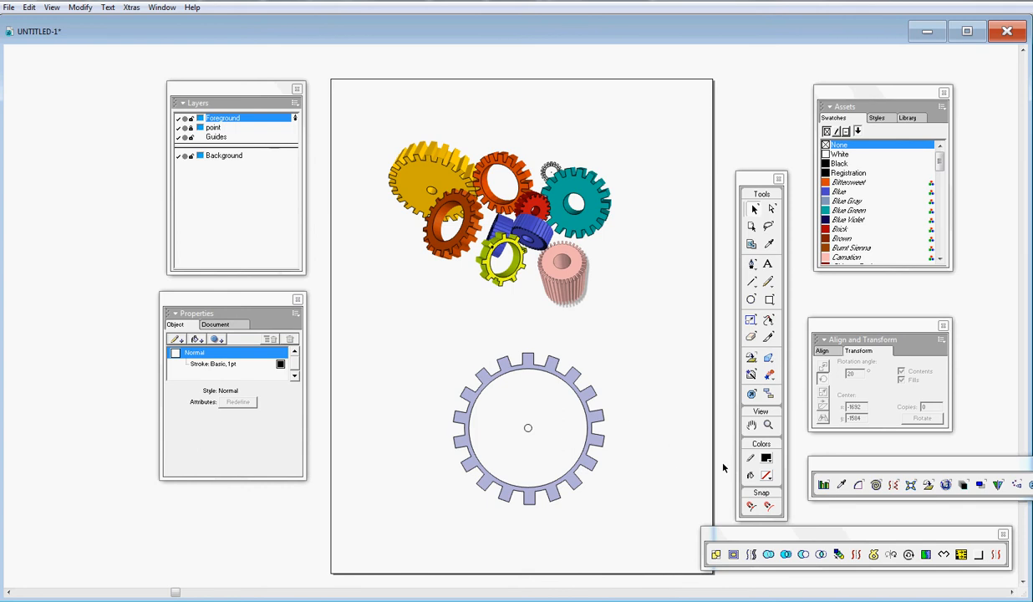
Extrude the gear ring to a length of 250, with the vanishing point at its upper-right teeth.
click(598, 445)
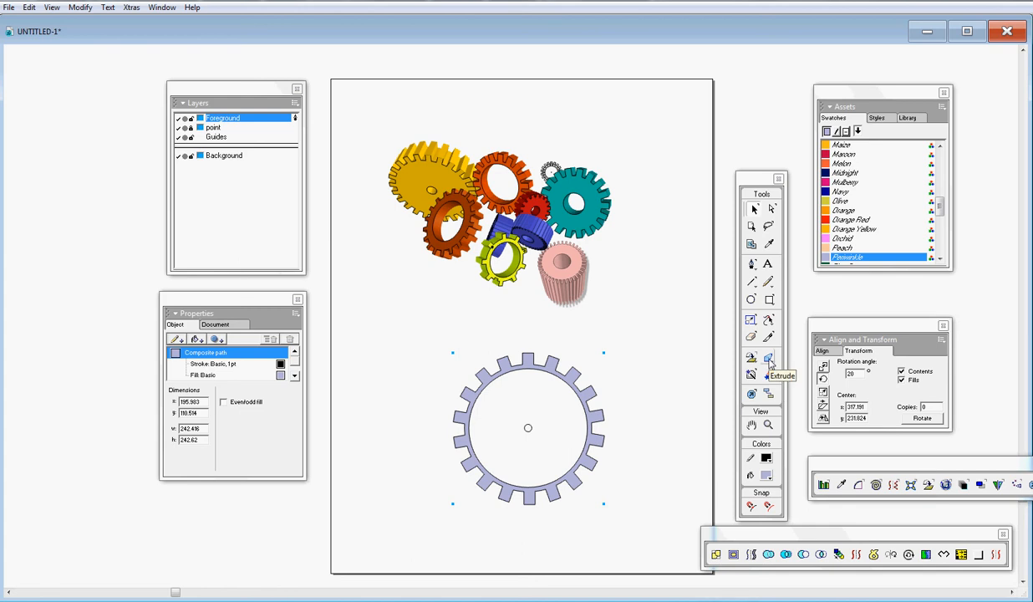
click(769, 359)
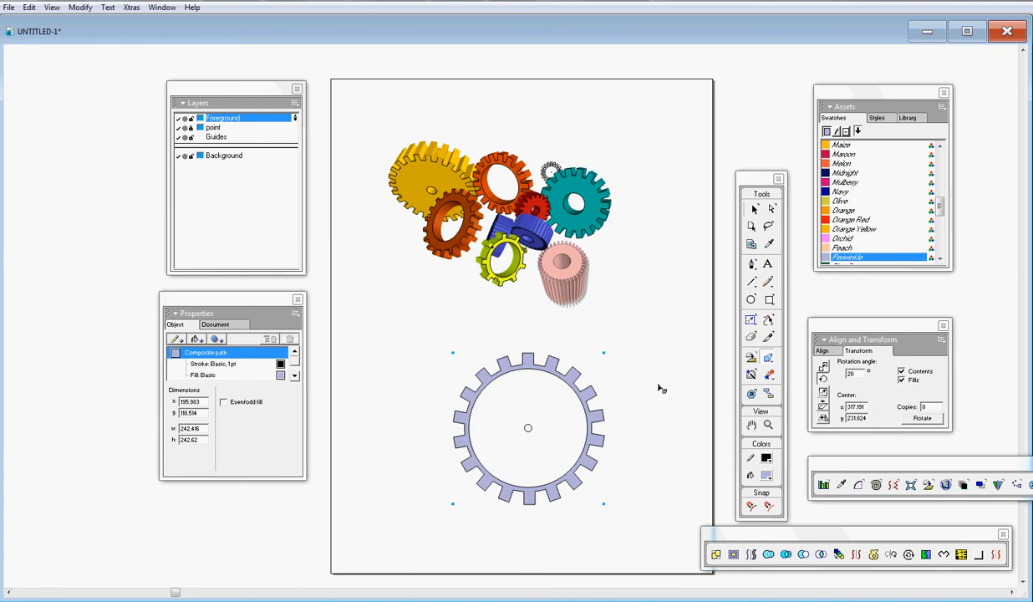
click(590, 393)
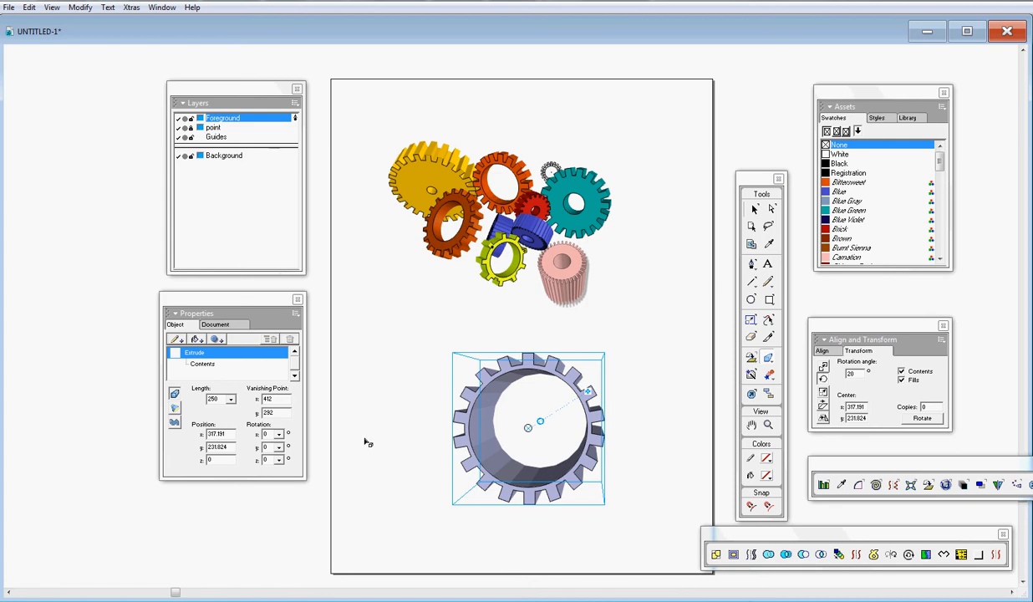
Set the extruded gear's shaded surface to 27 steps for smoother shading.
drag(272, 297, 310, 299)
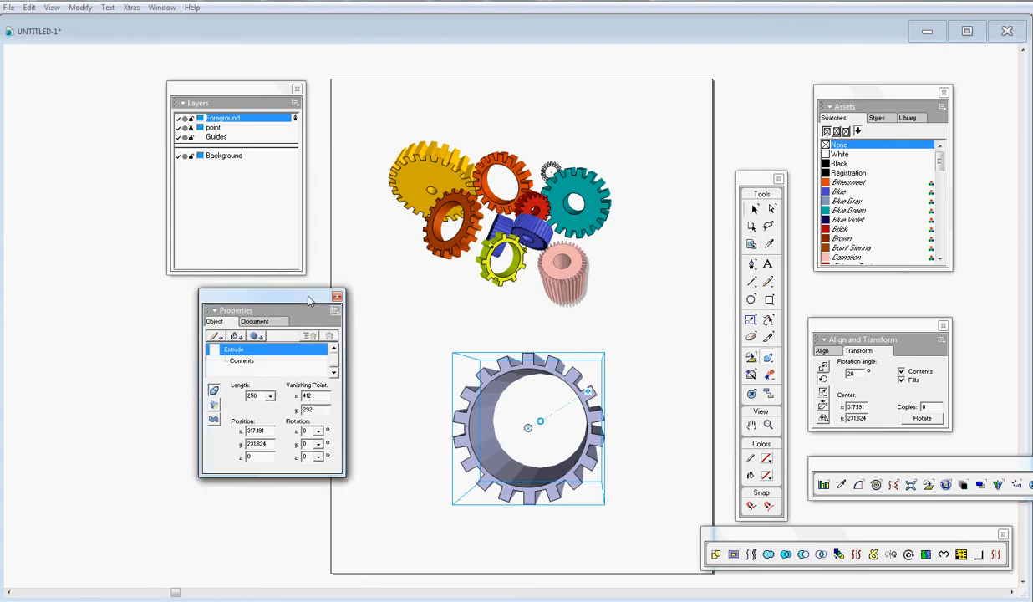
click(215, 404)
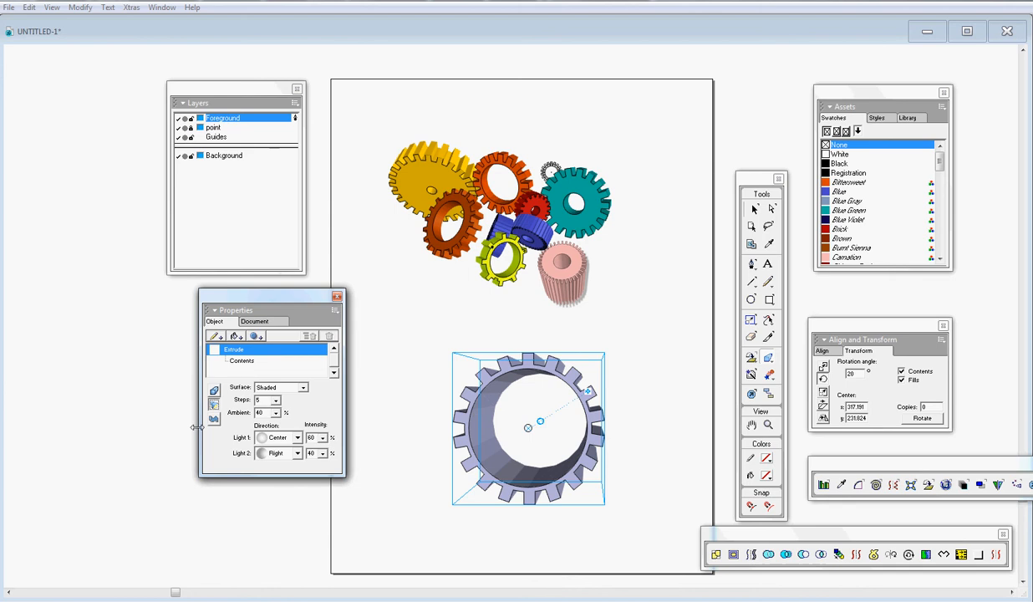
click(275, 400)
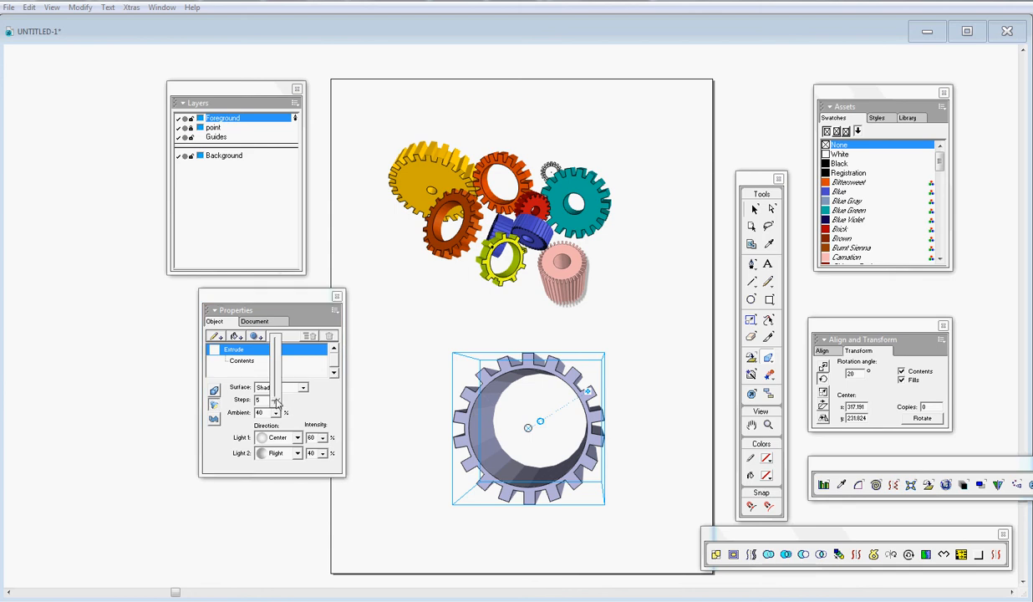
drag(275, 399, 275, 378)
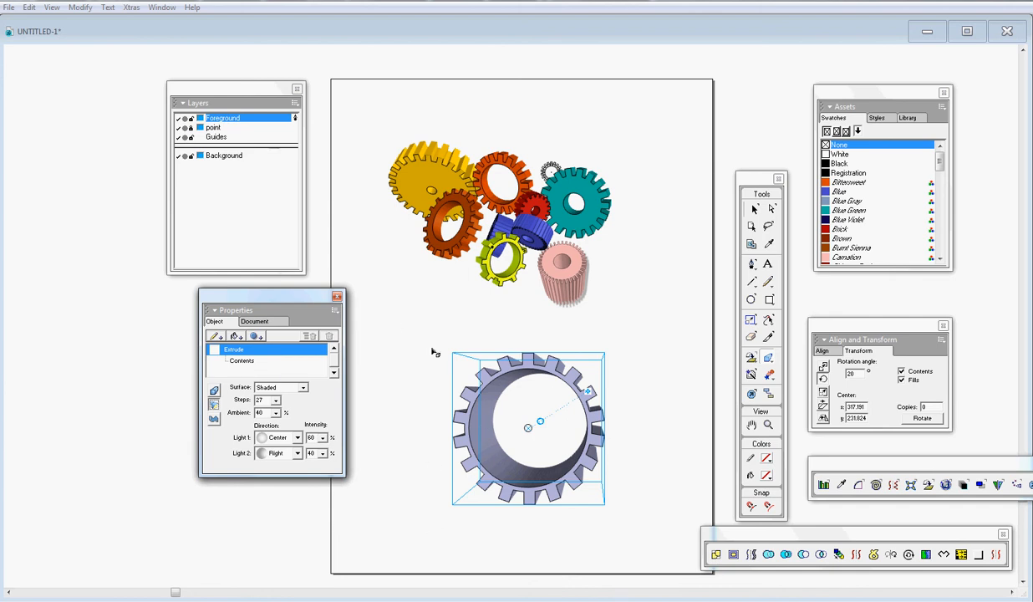
Rotate the extruded gear 26° about the x axis and shorten its extrusion length to about 21.
click(214, 389)
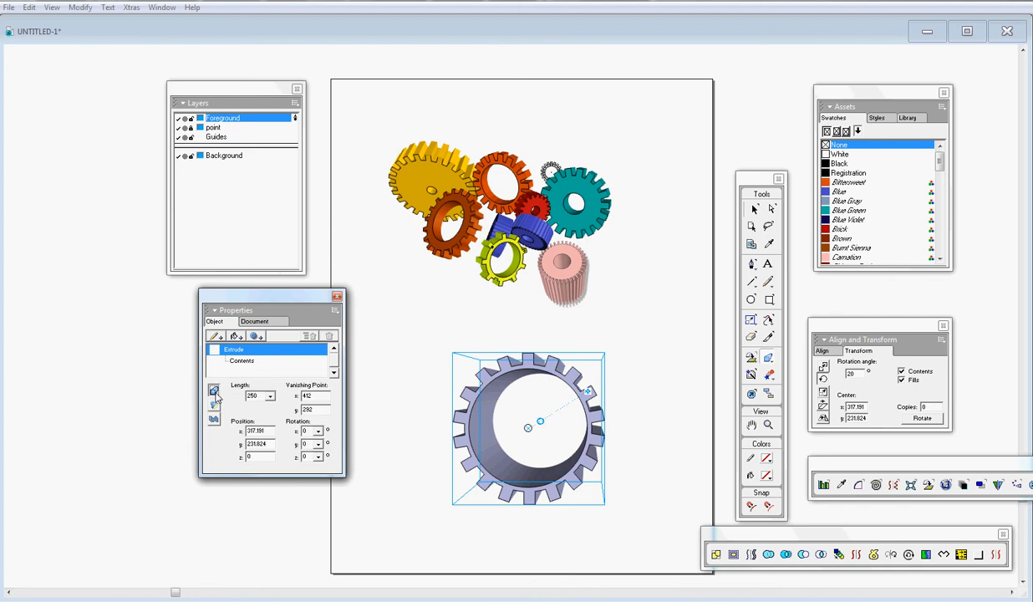
click(319, 429)
drag(335, 425, 335, 422)
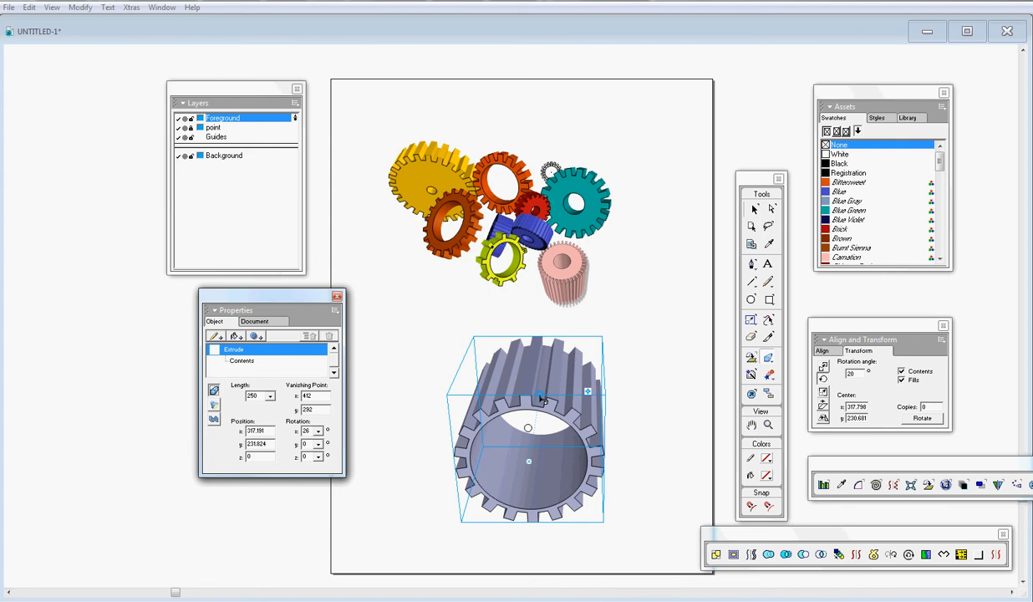
drag(541, 400, 528, 425)
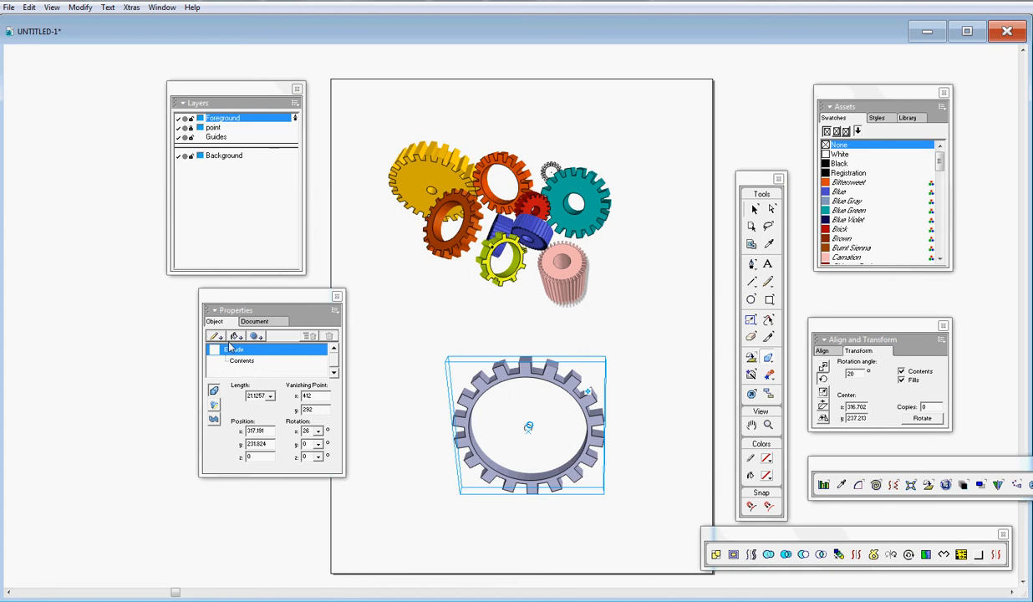
Set the extruded gear's rotation to 22° about y and 69° about z, and finish editing the extrusion.
drag(318, 443, 325, 421)
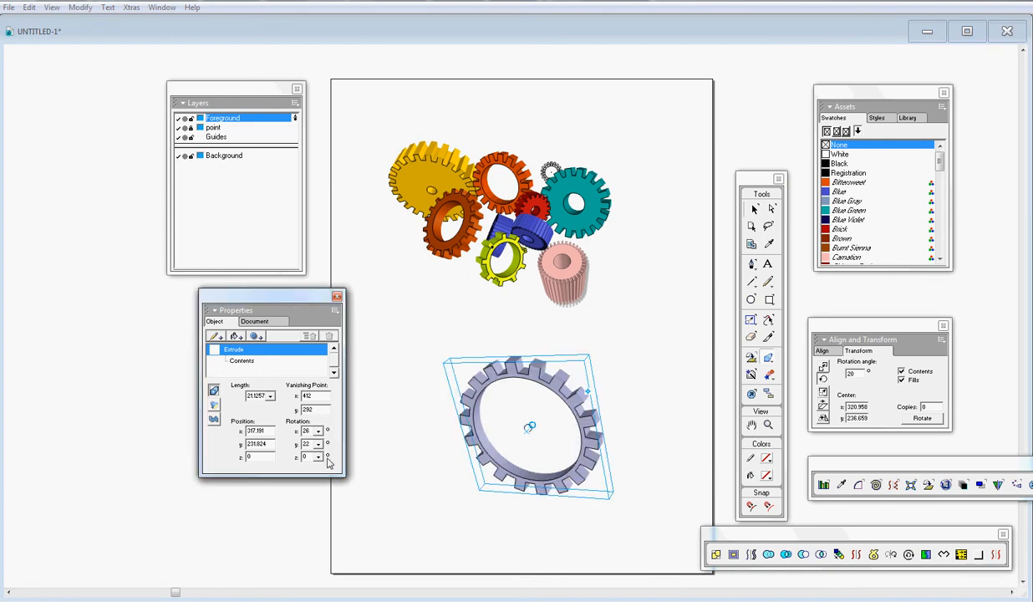
drag(317, 457, 321, 428)
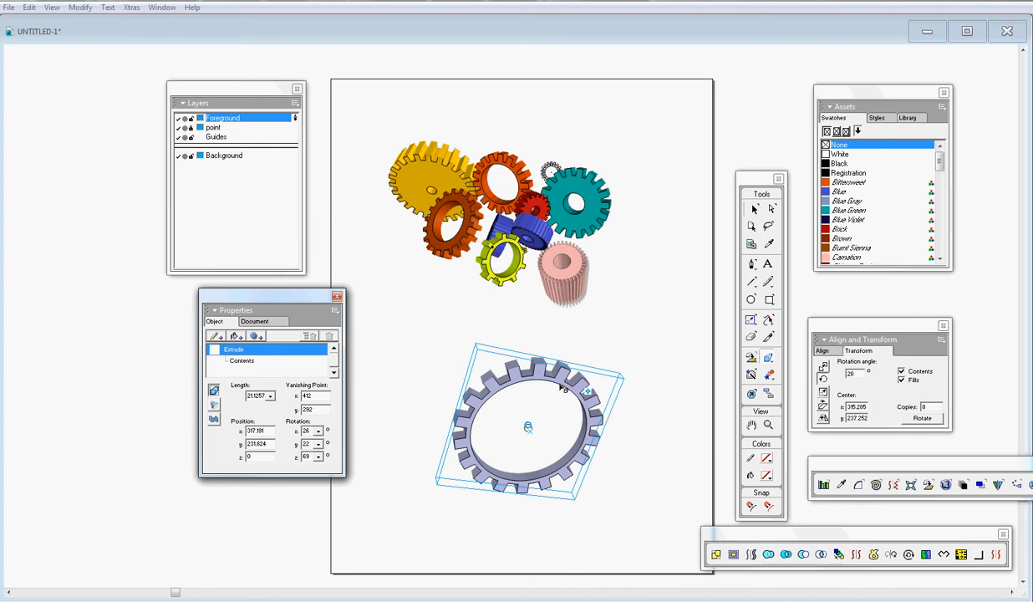
click(755, 210)
click(666, 416)
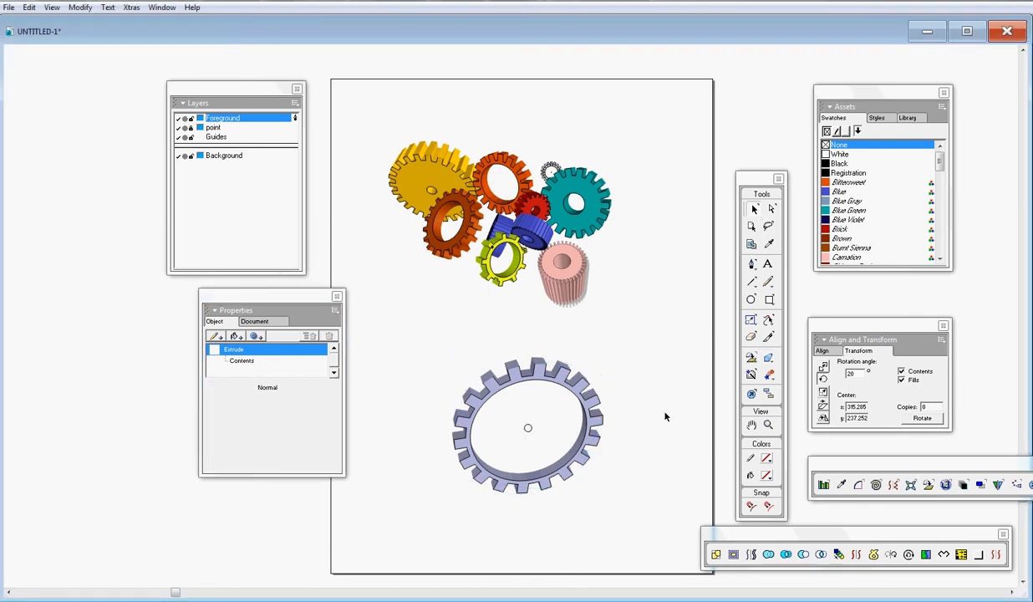
Move the extruded periwinkle gear up over the sample gears and adjust its position among them.
drag(590, 403, 601, 233)
click(534, 470)
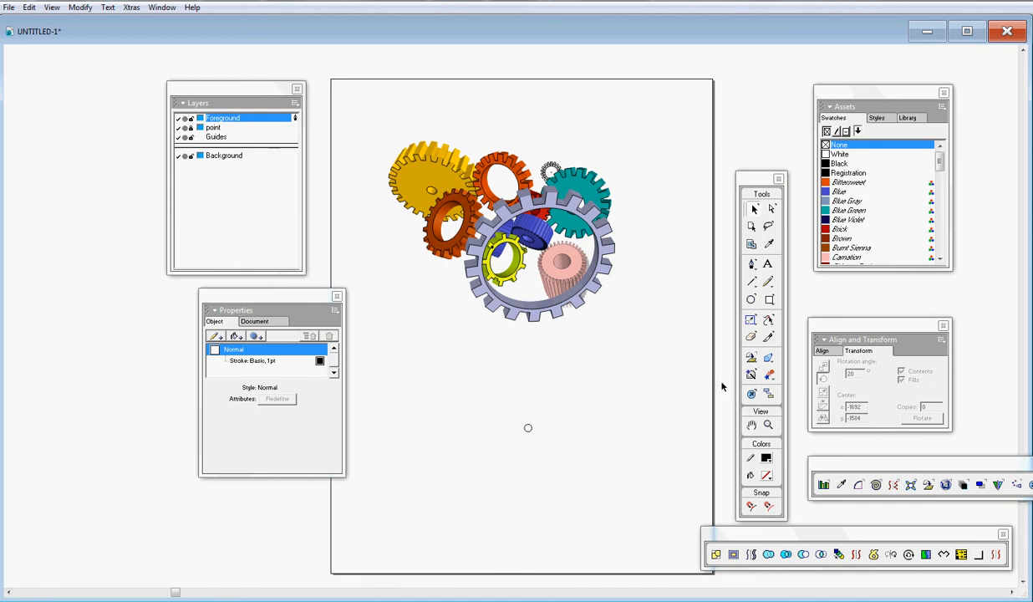
click(535, 201)
drag(535, 202, 521, 177)
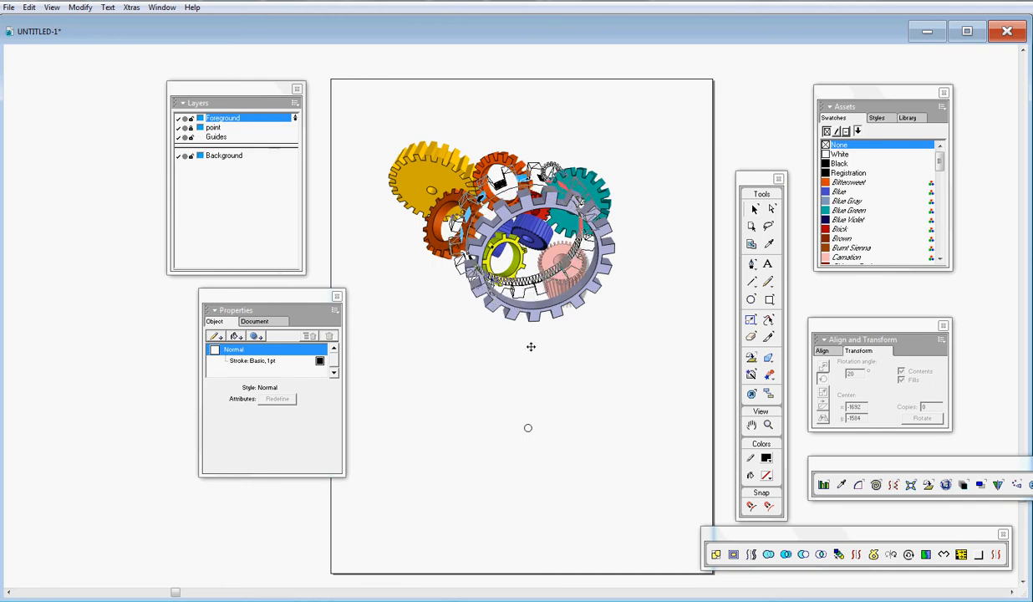